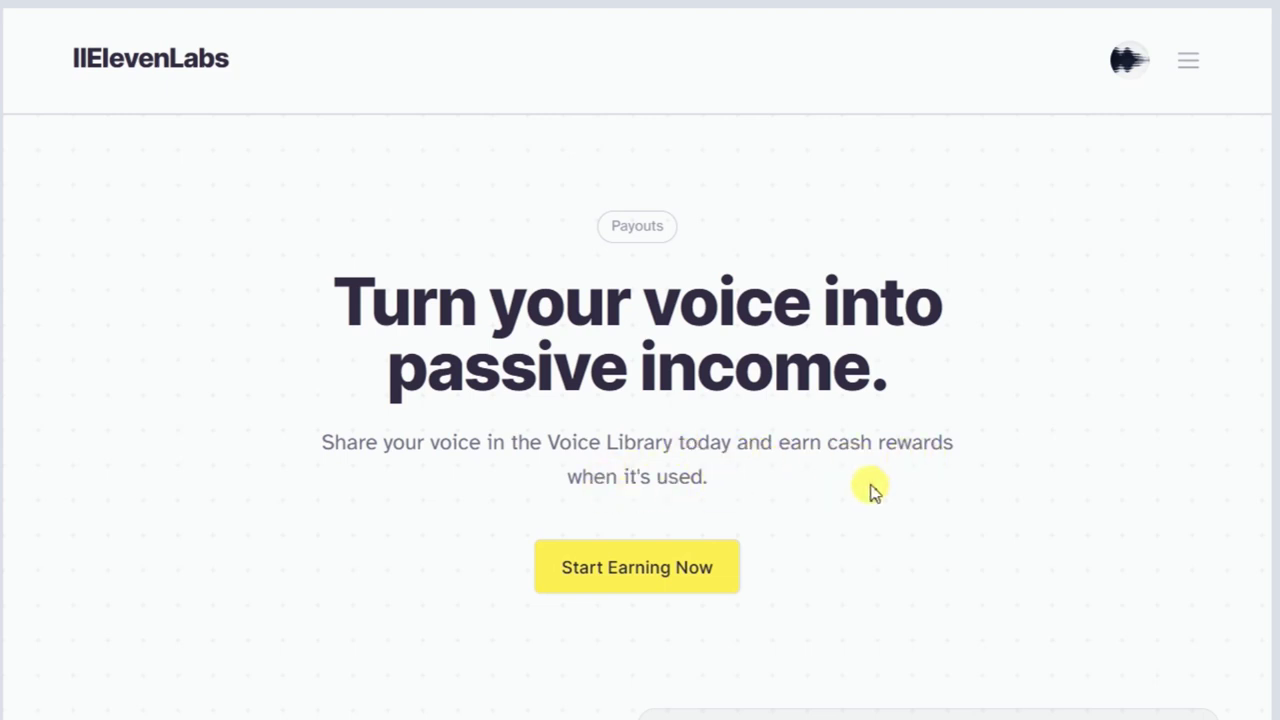
Step: Scroll the payouts page from its headline past Step 1 to Step 2: Share your voice in the Voice Library
scroll(148, 272, "down", 6)
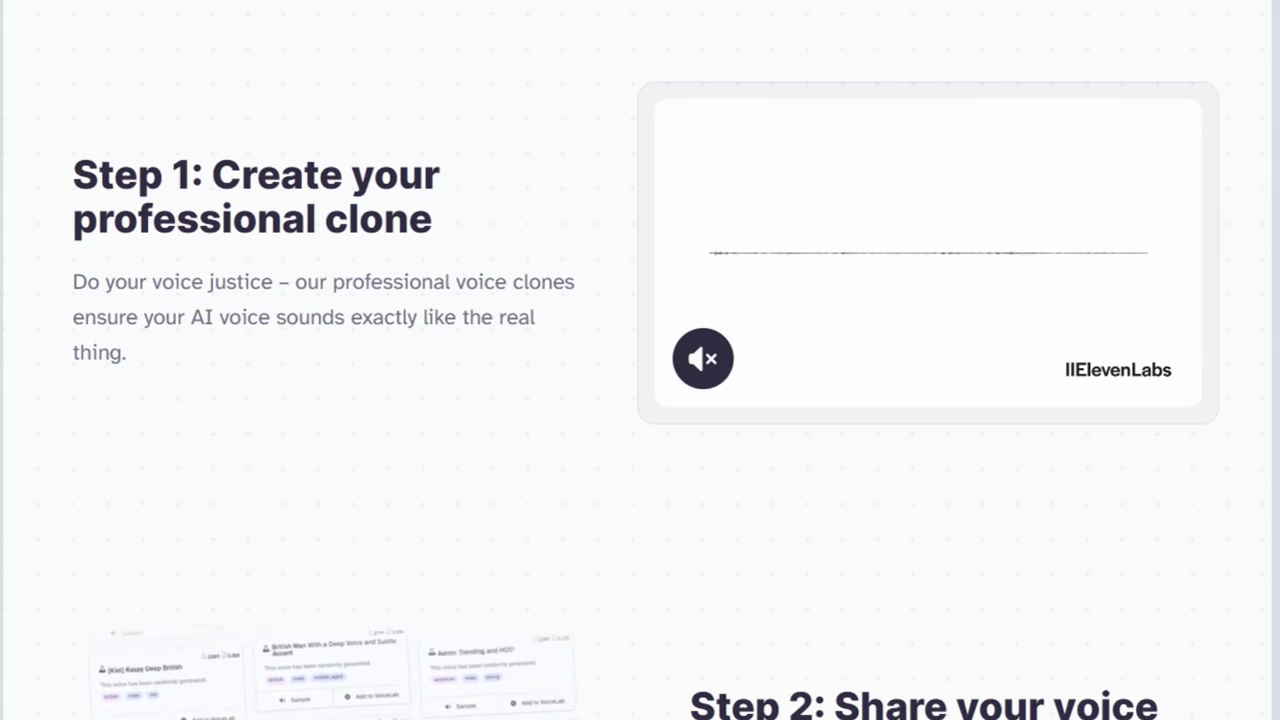
scroll(1266, 170, "down", 4)
scroll(1266, 170, "down", 1)
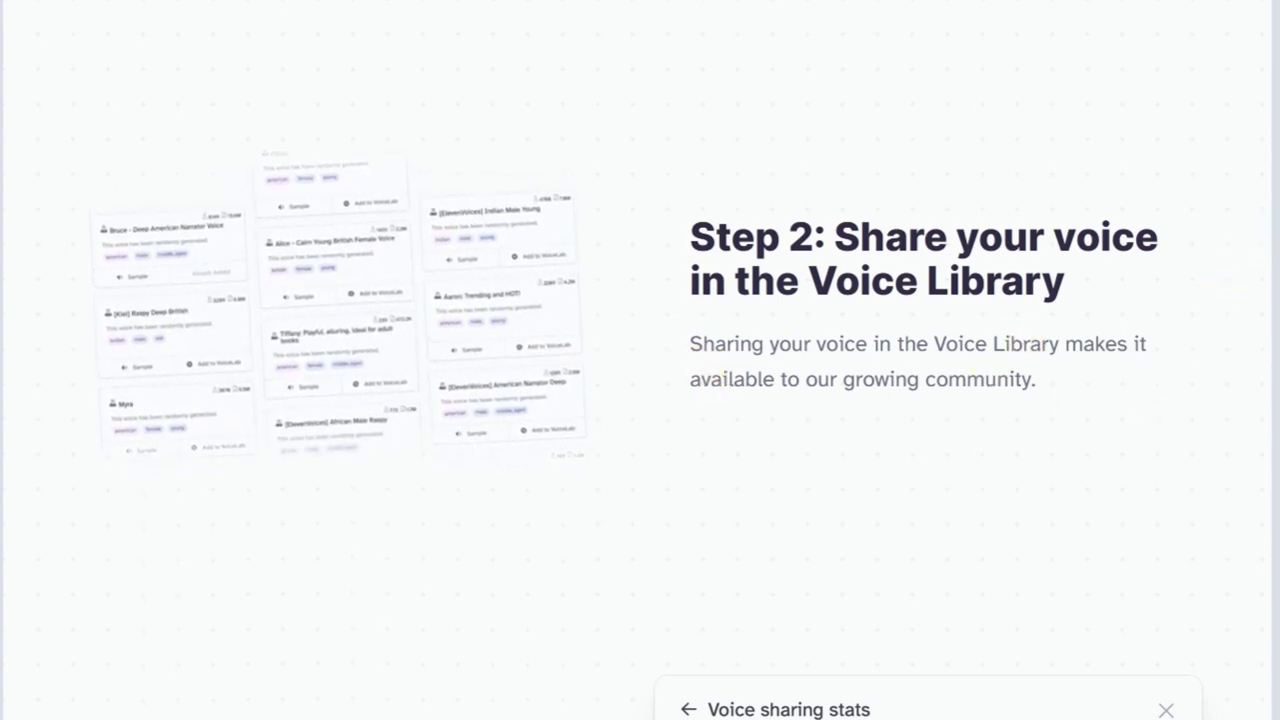
Step: Read through Step 3, Why share your voice, Licensing Deals and FAQs, then return to the top
scroll(1240, 275, "down", 4)
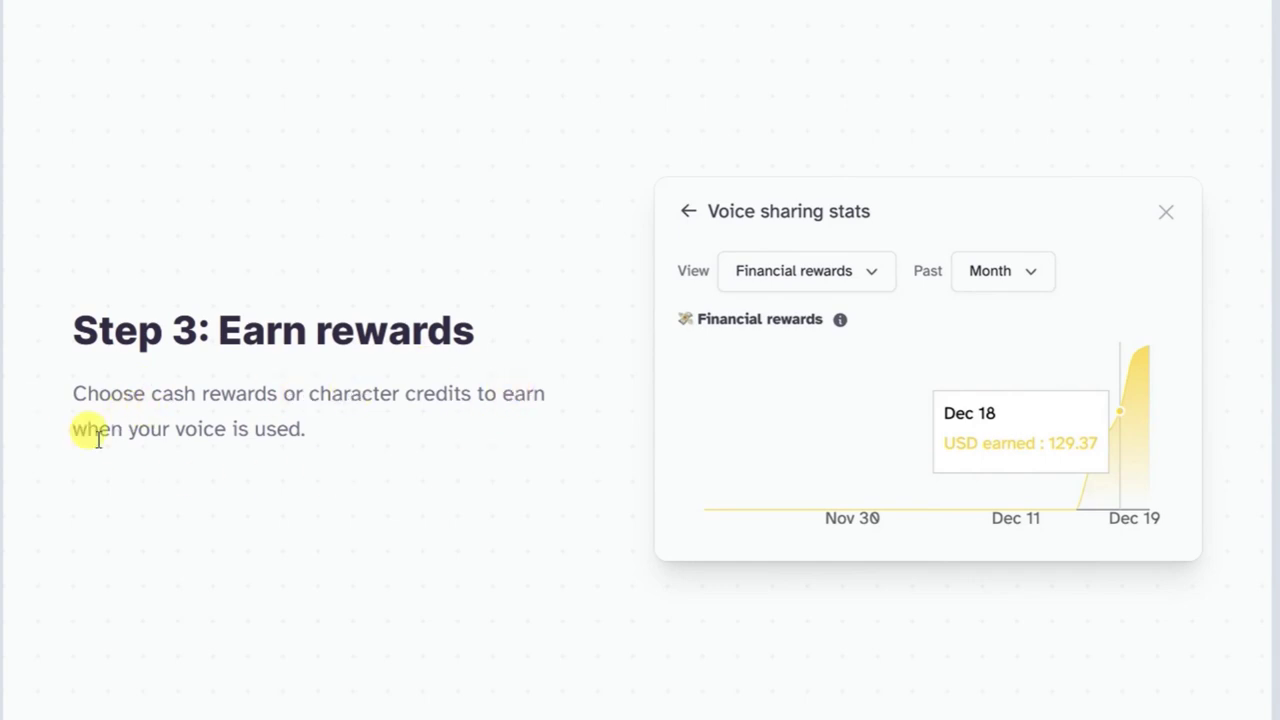
scroll(1040, 316, "down", 2)
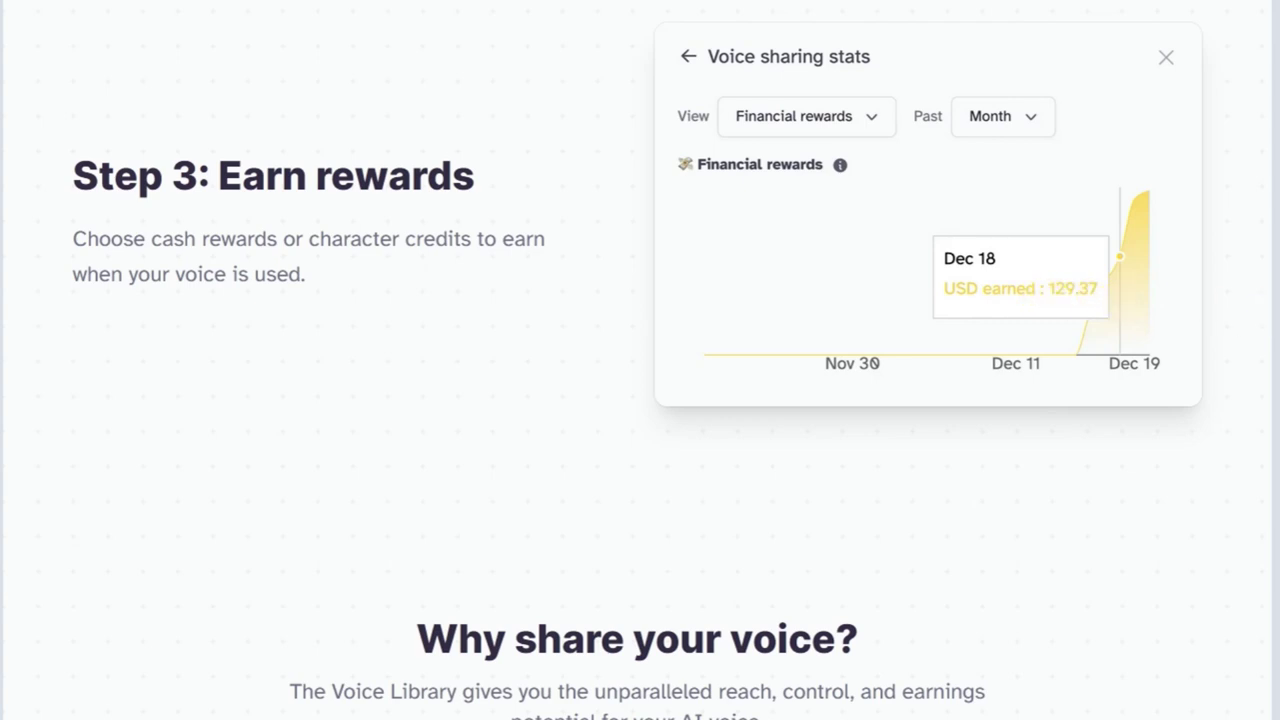
scroll(1093, 338, "down", 8)
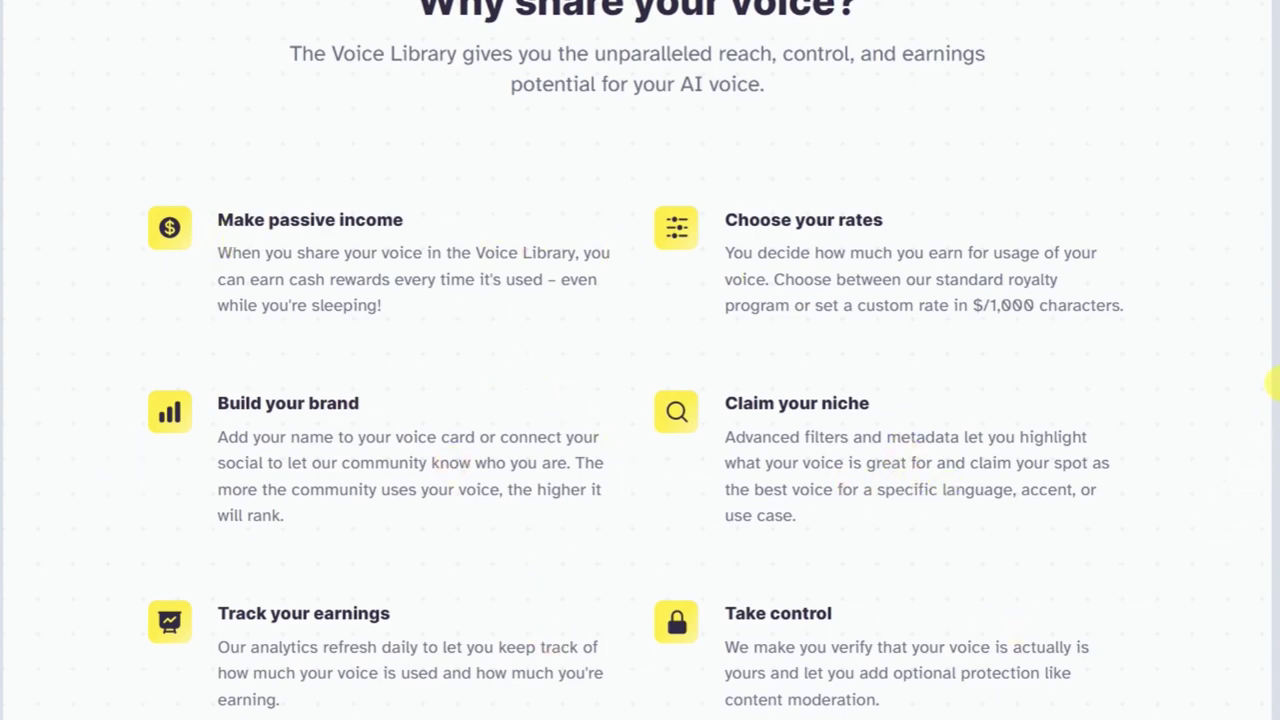
scroll(1272, 380, "down", 9)
scroll(640, 360, "down", 2)
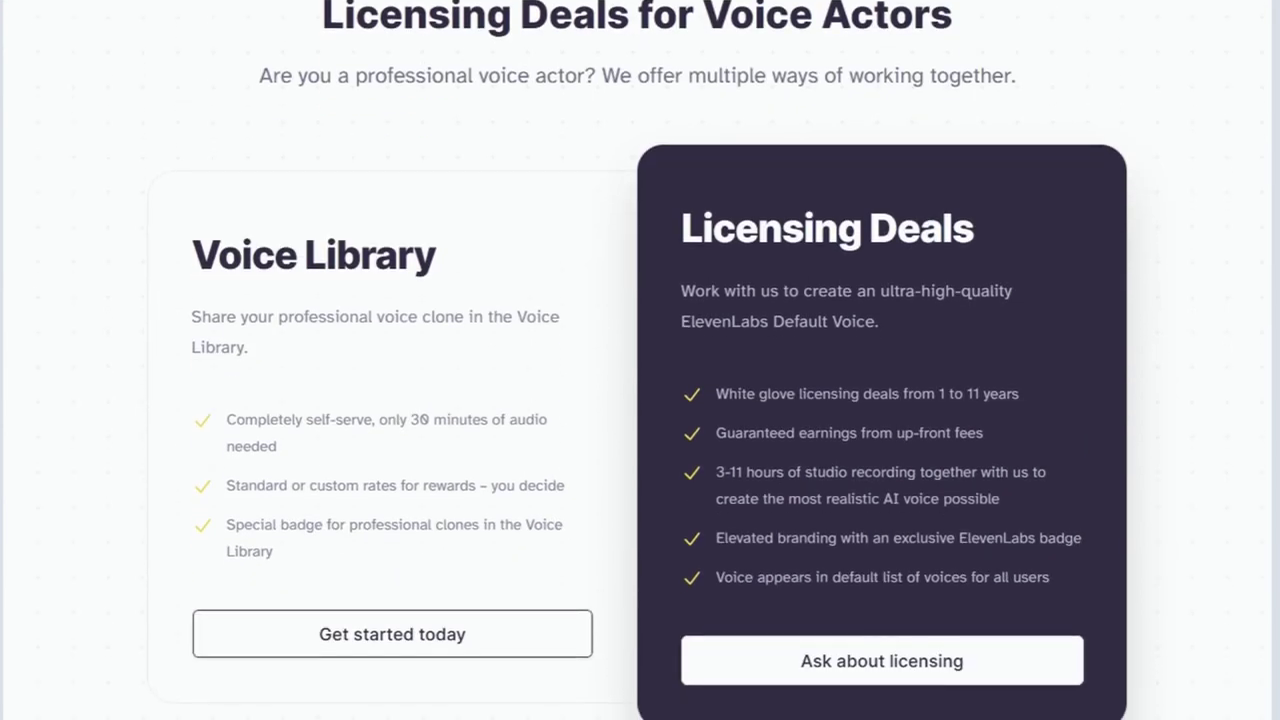
scroll(640, 360, "down", 1)
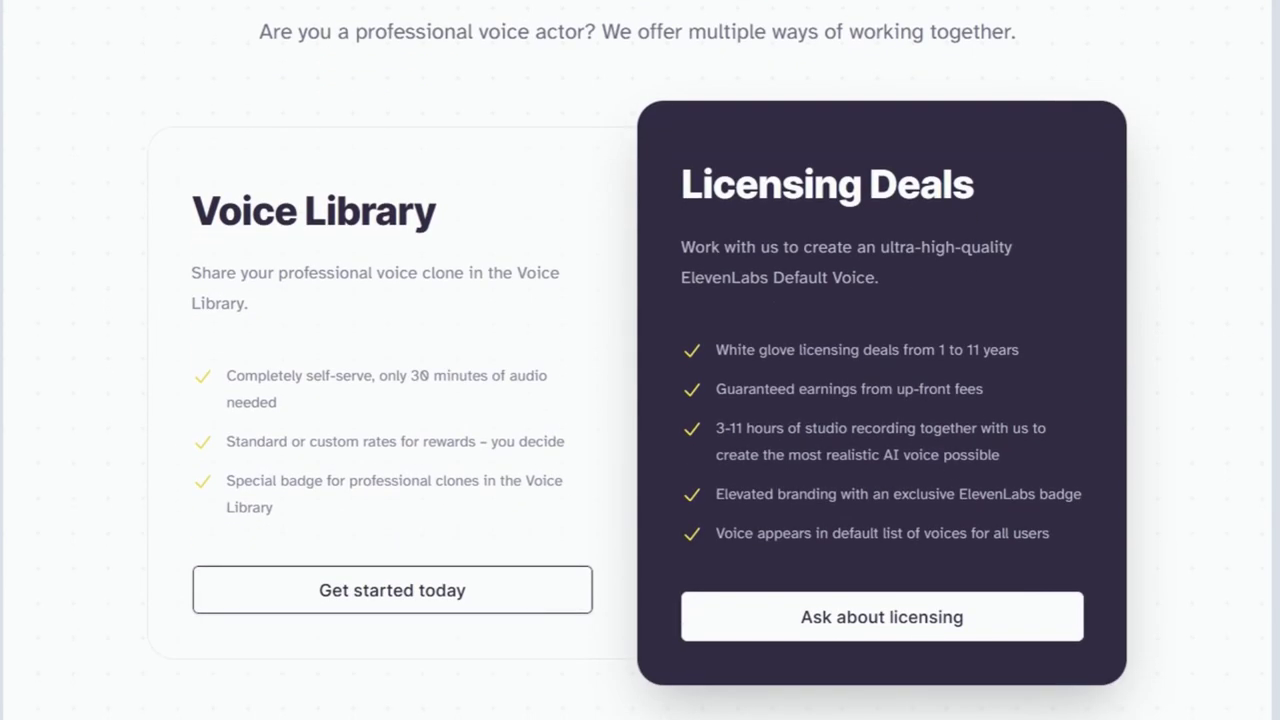
scroll(640, 360, "down", 1)
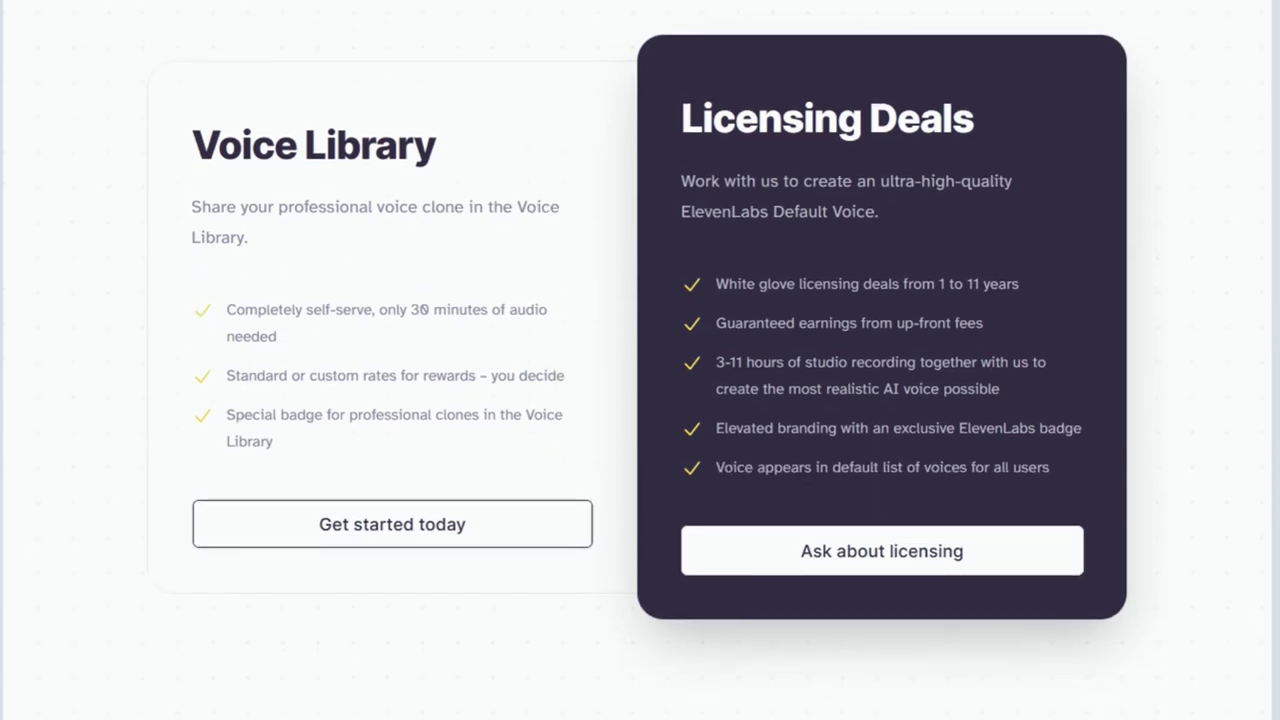
scroll(640, 360, "down", 5)
scroll(640, 360, "up", 15)
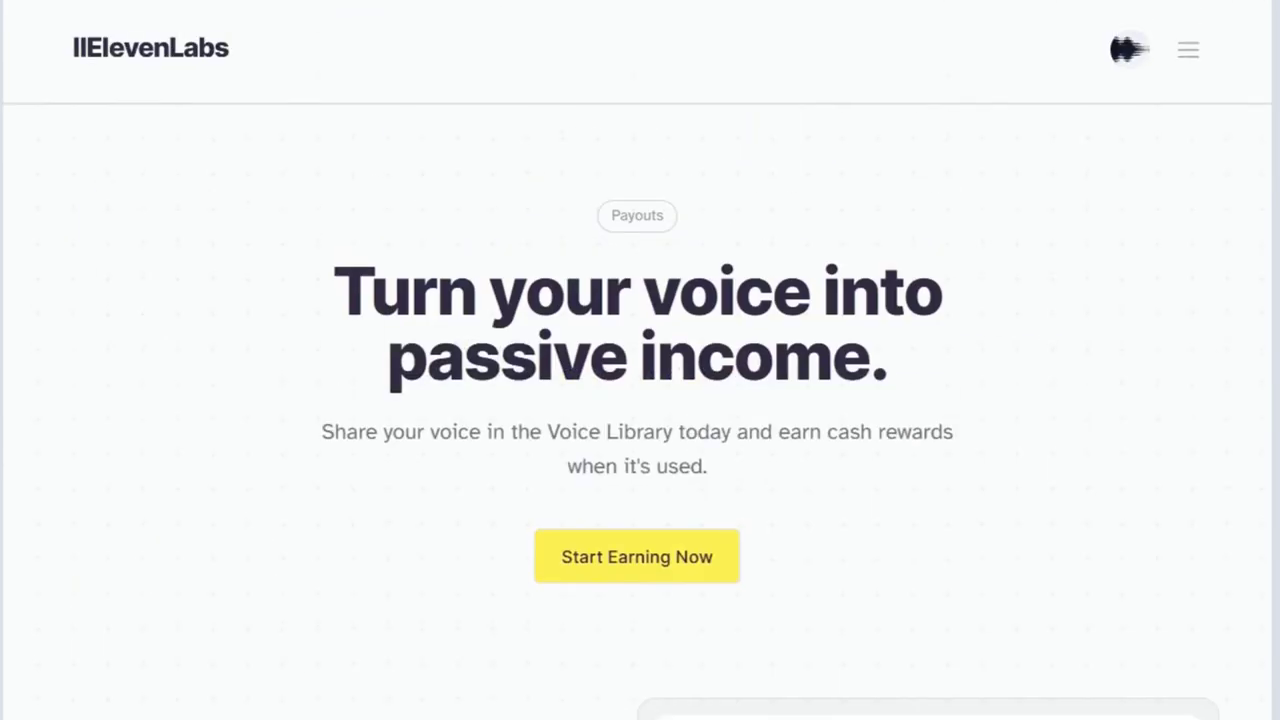
Step: Enter the app via Start Earning Now, landing on Text to Speech with voice Tony Heat
left_click(630, 563)
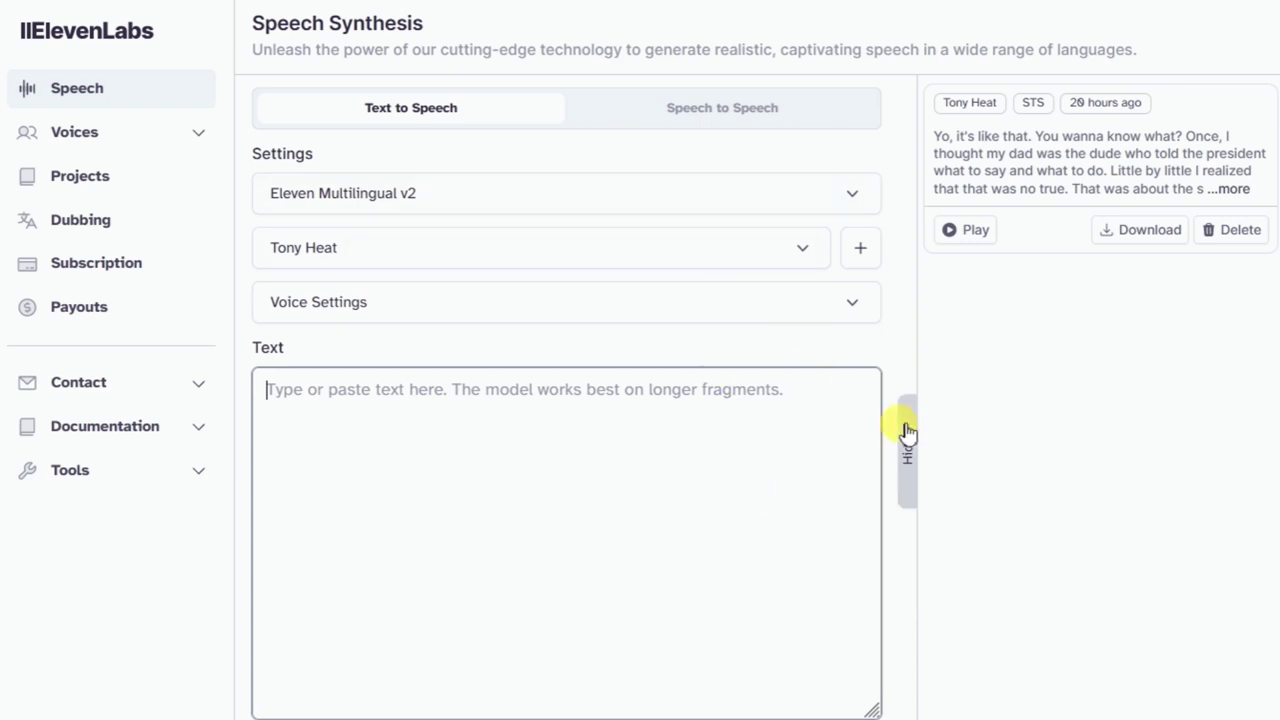
scroll(1004, 484, "down", 1)
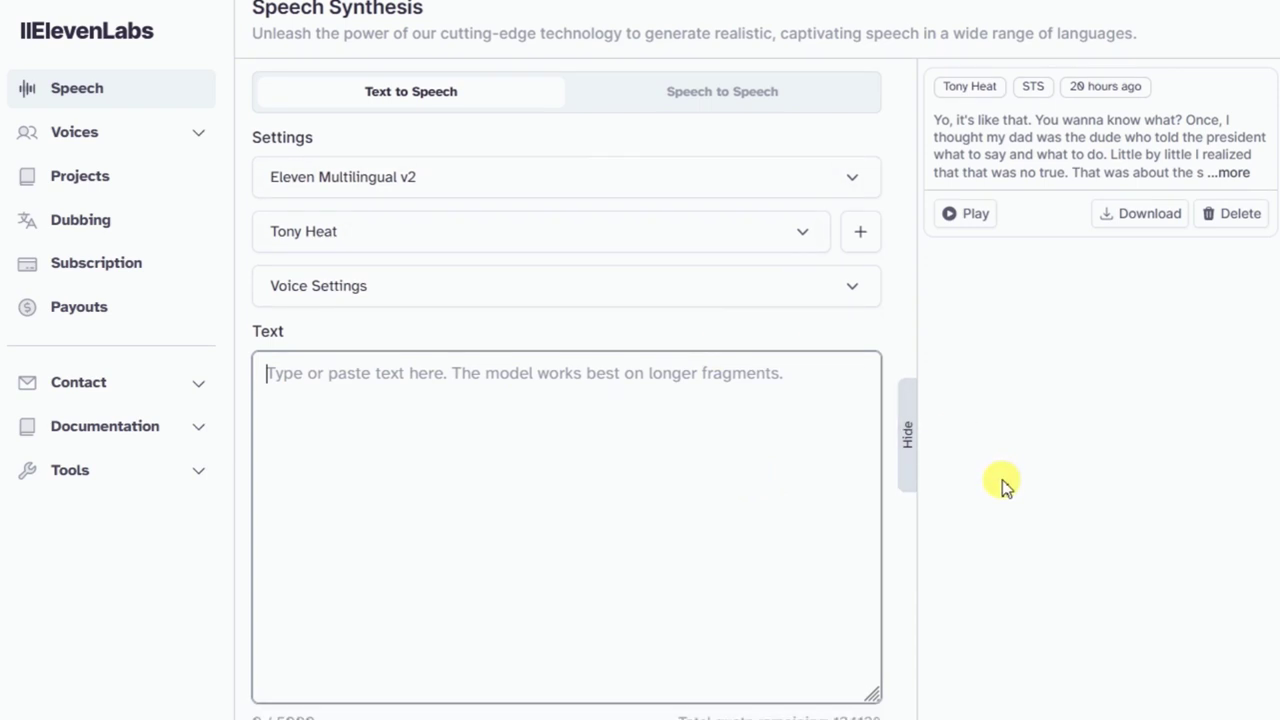
scroll(1004, 485, "up", 1)
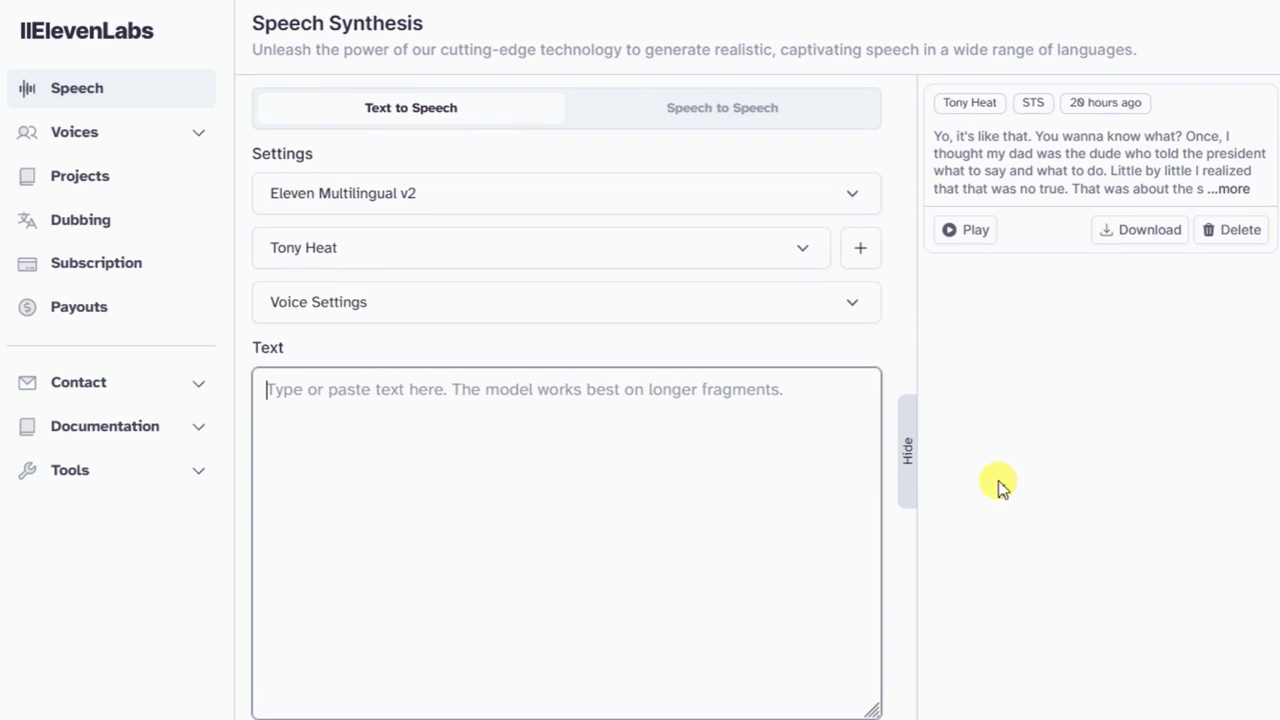
Step: Review Tony Heat's samples, labels and description in VoiceLab's edit dialog, closing it unchanged
left_click(84, 138)
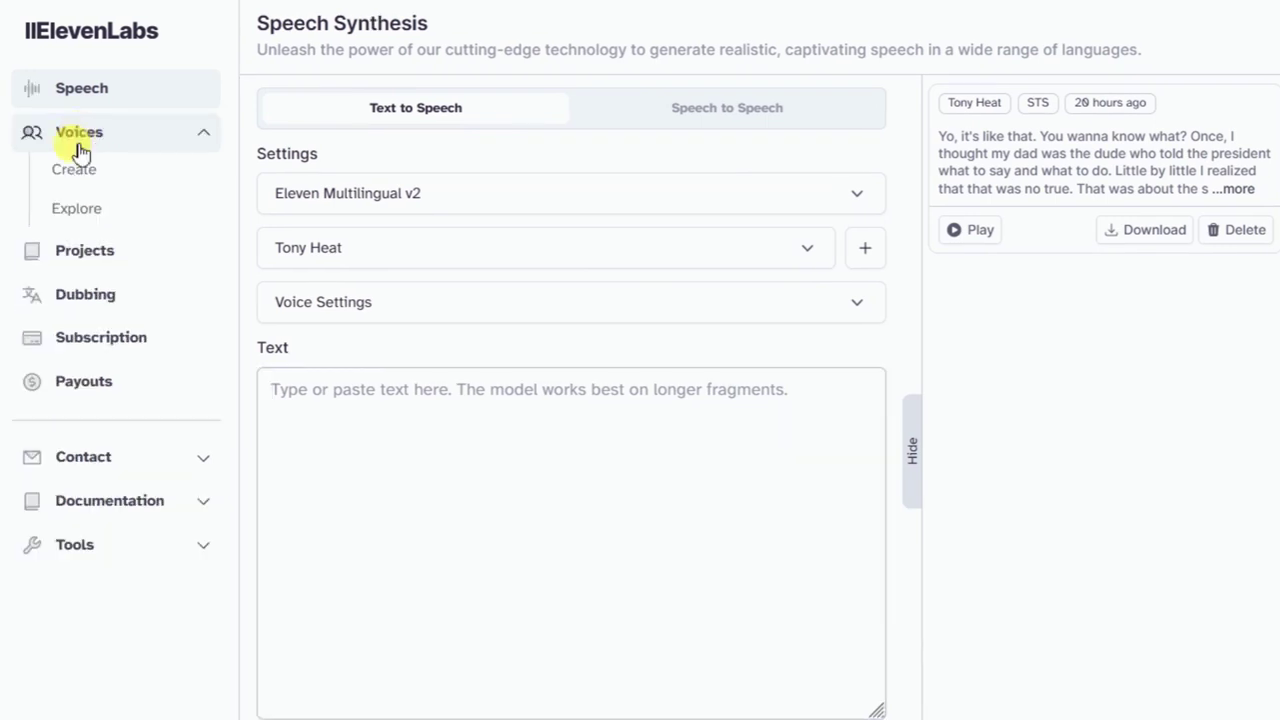
left_click(90, 167)
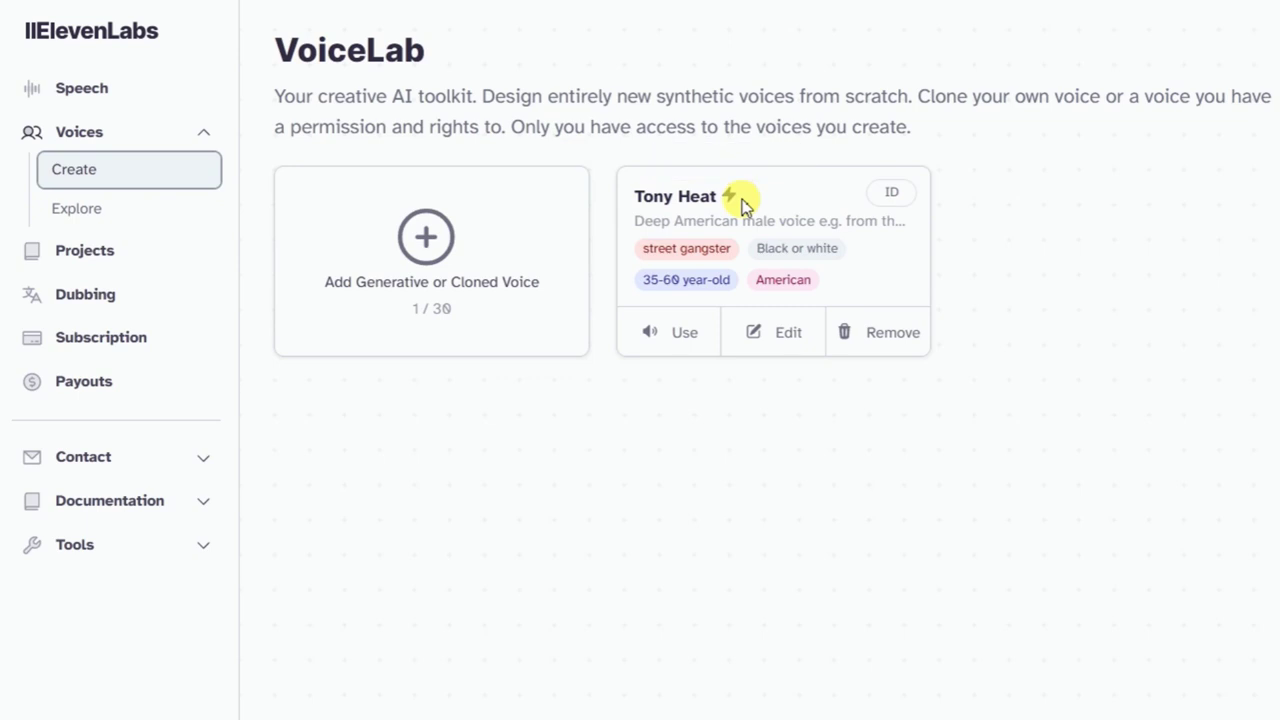
left_click(793, 337)
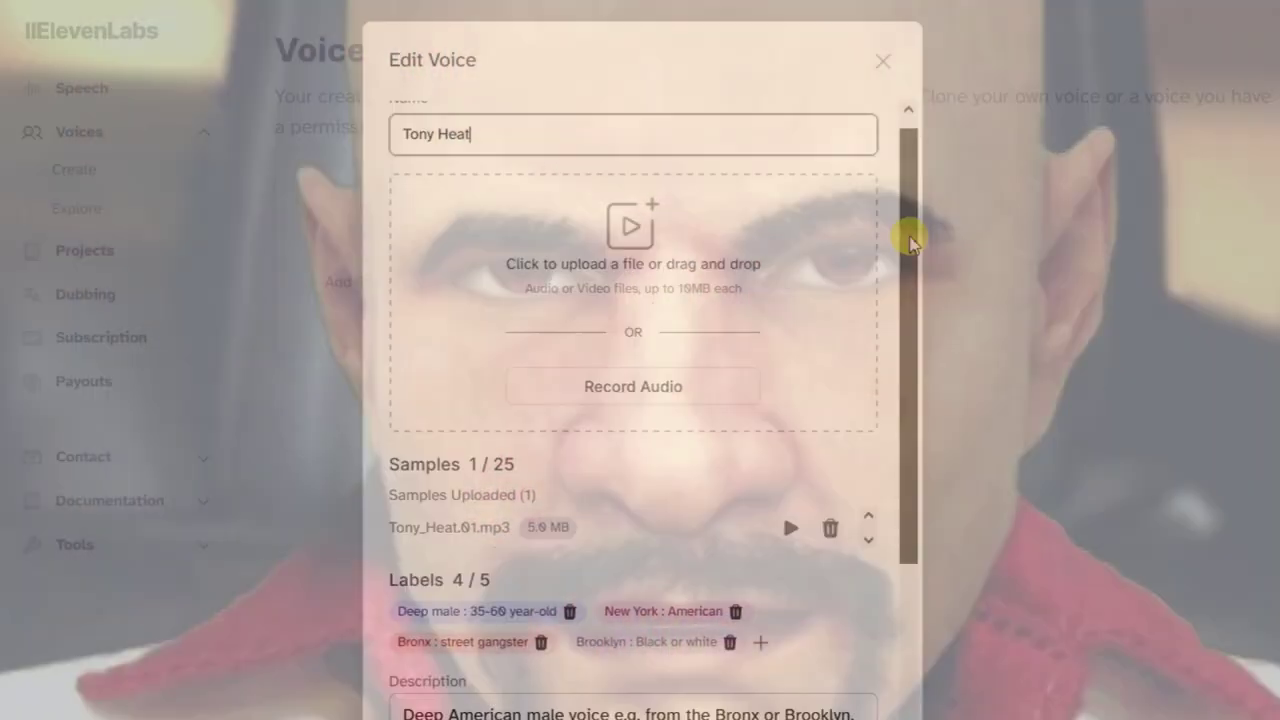
left_click_drag(909, 237, 931, 449)
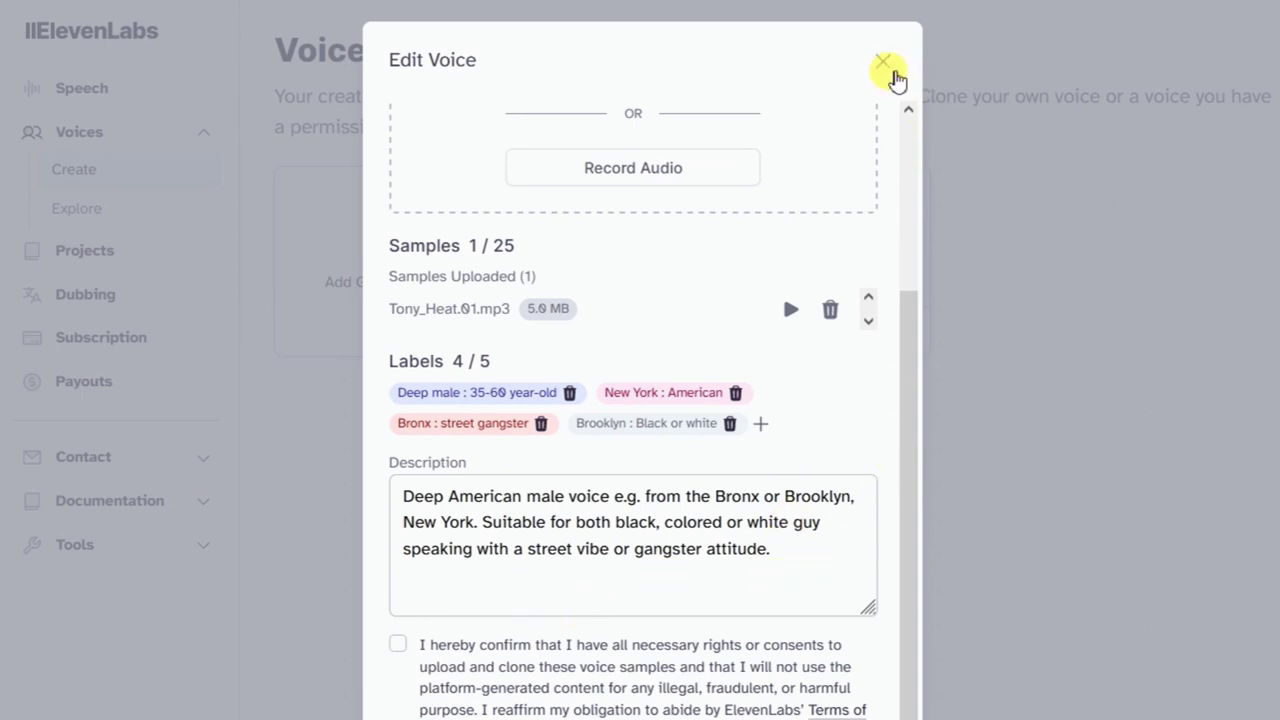
left_click(884, 62)
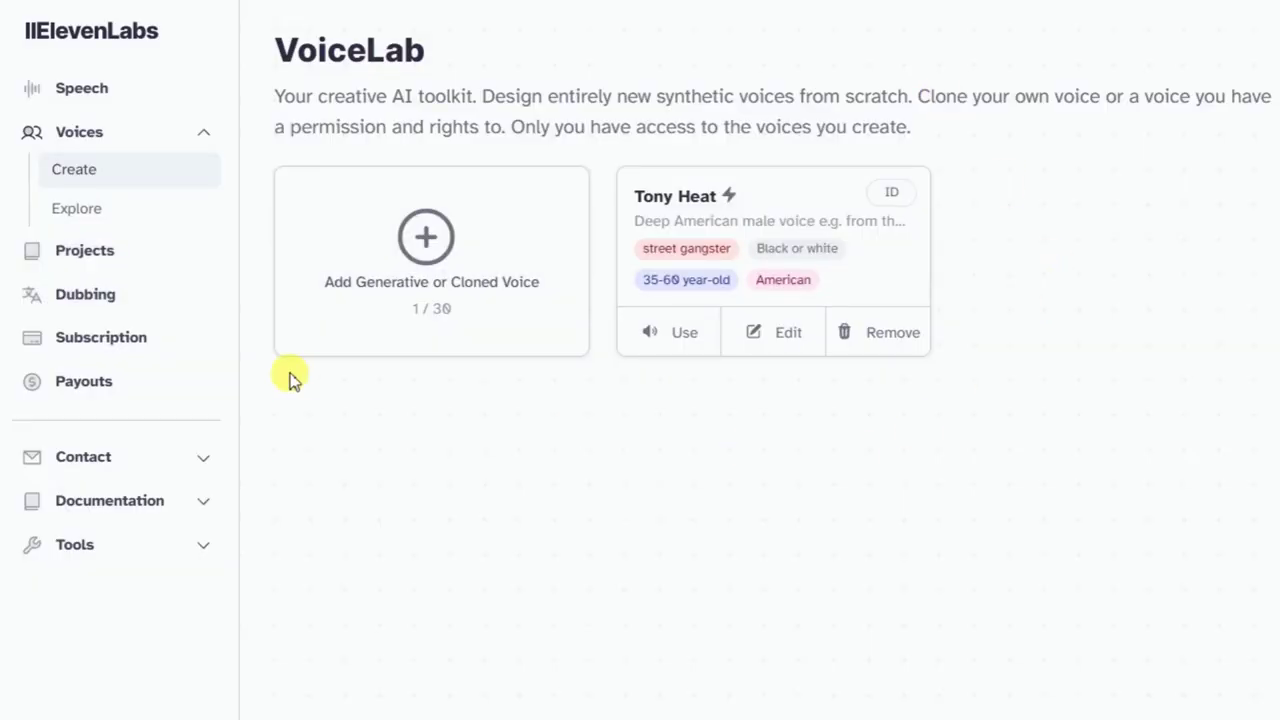
Step: Choose the Tony Heat voice for generating speech
left_click(686, 338)
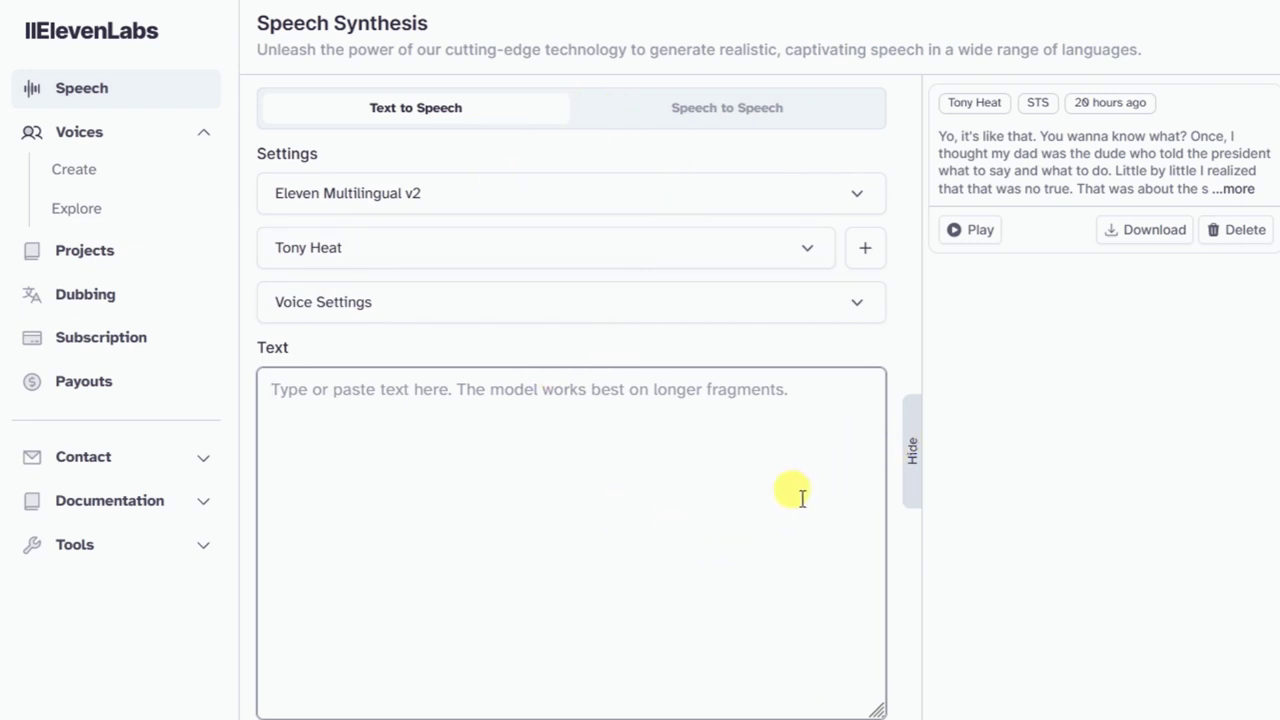
scroll(830, 505, "down", 1)
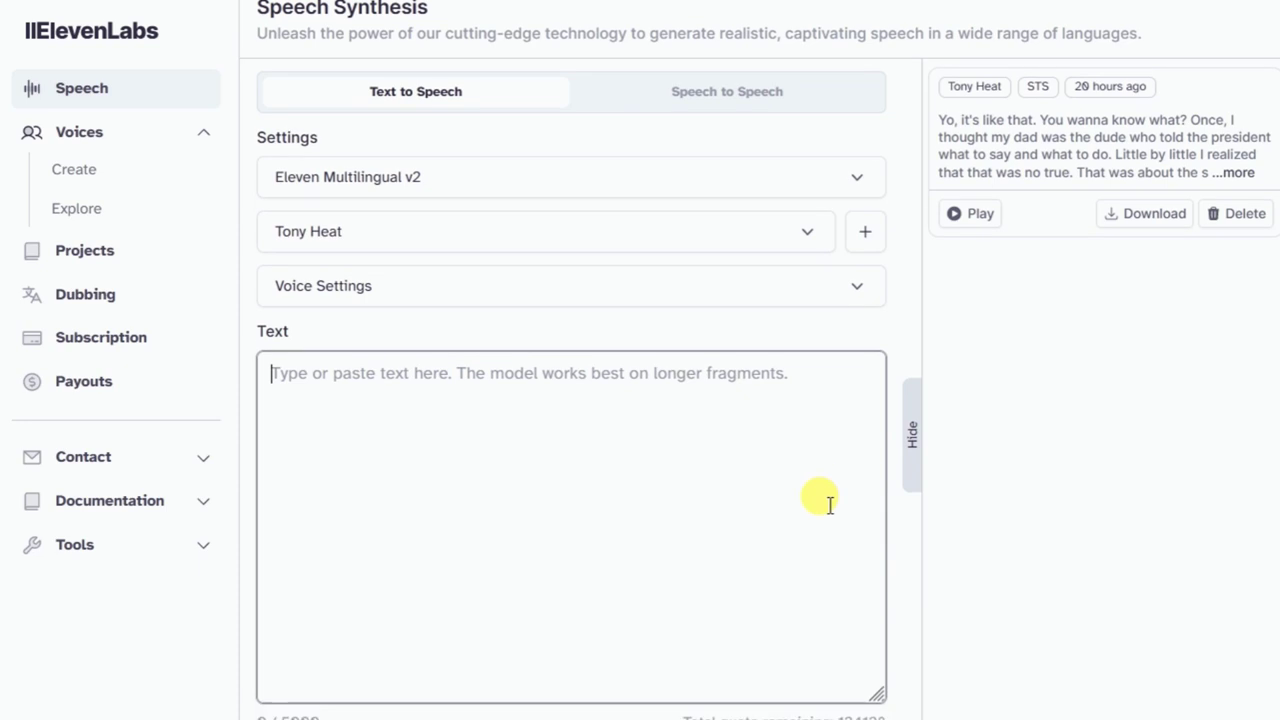
scroll(830, 505, "up", 1)
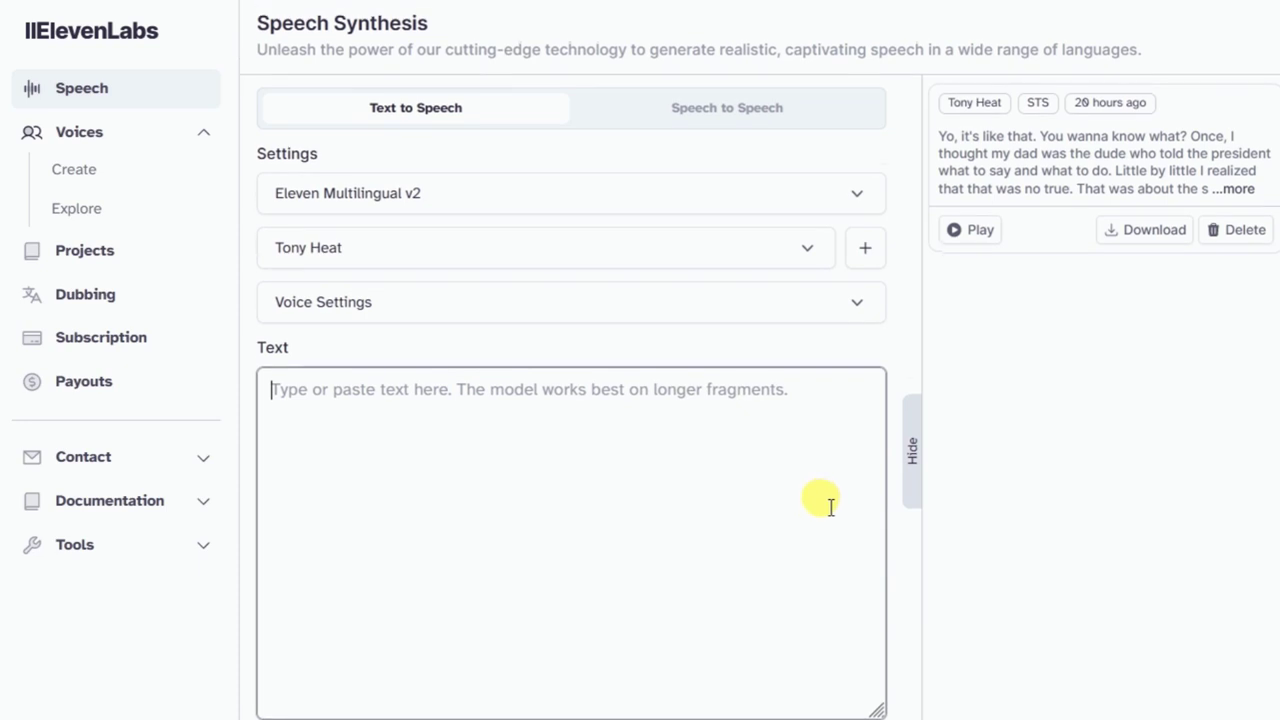
Step: Back in VoiceLab, check Tony Heat's voice ID and its Instant Voice Clone badge
left_click(97, 170)
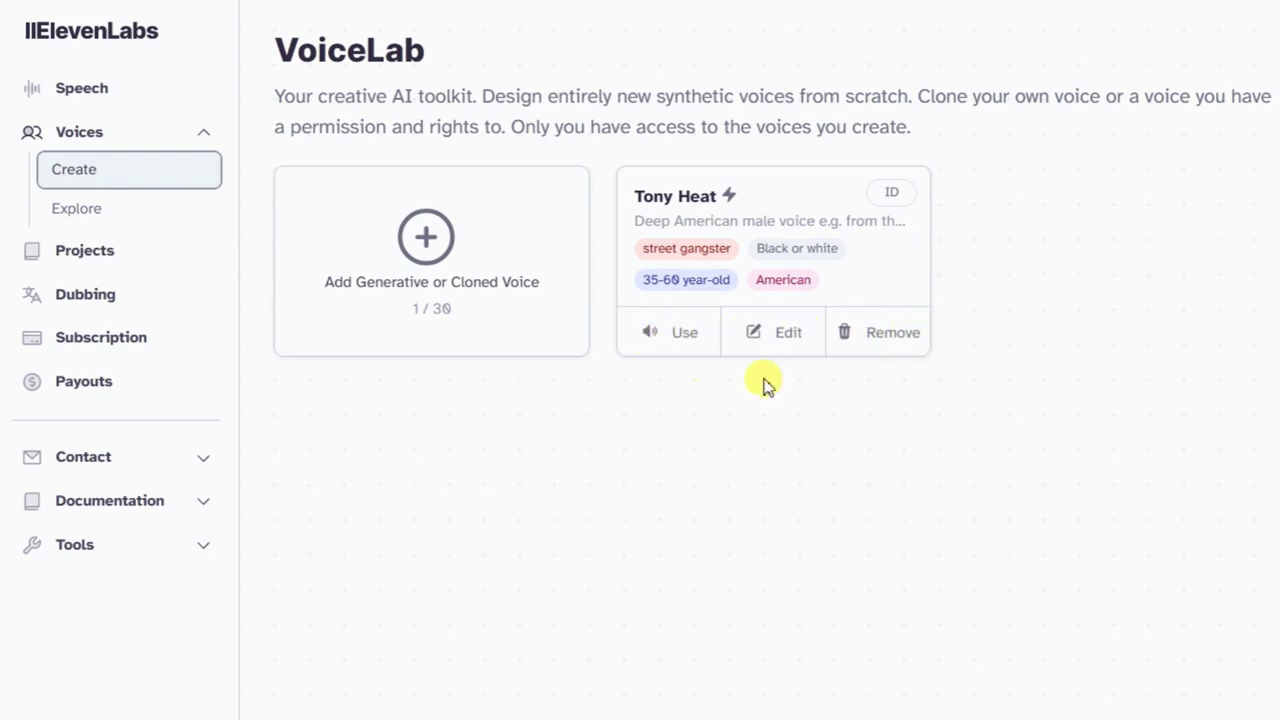
mouse_move(897, 200)
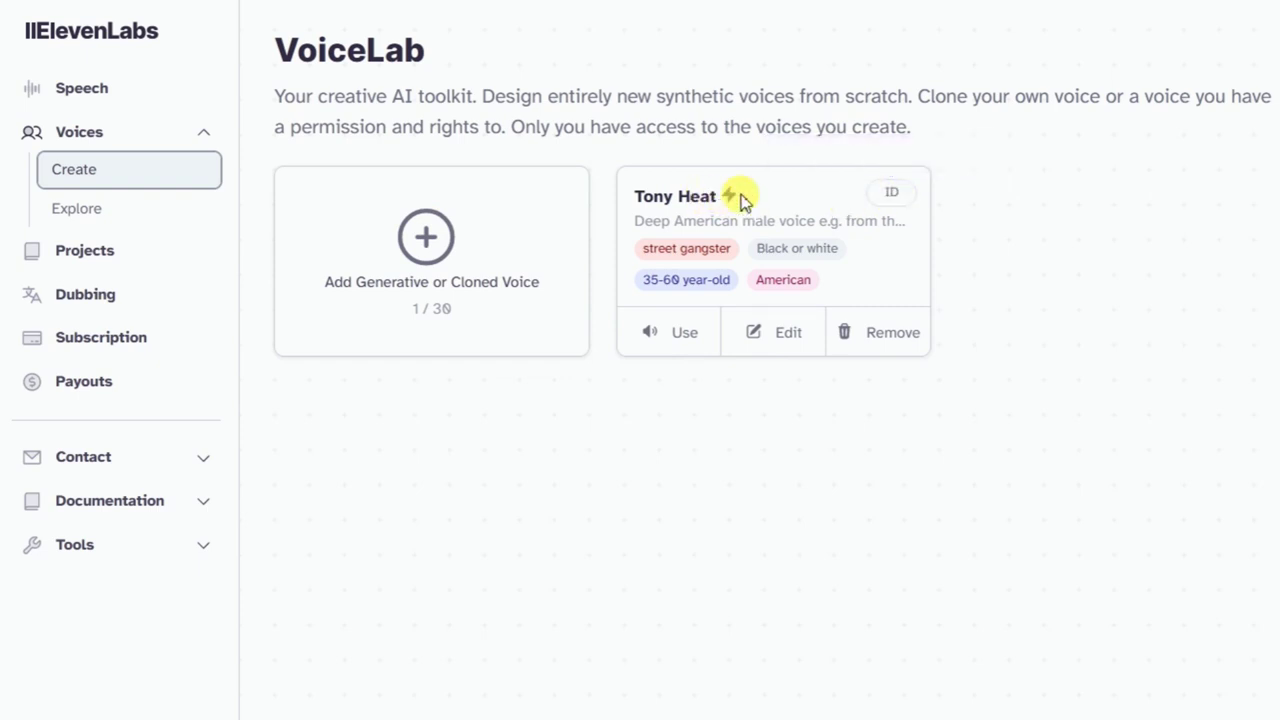
mouse_move(729, 198)
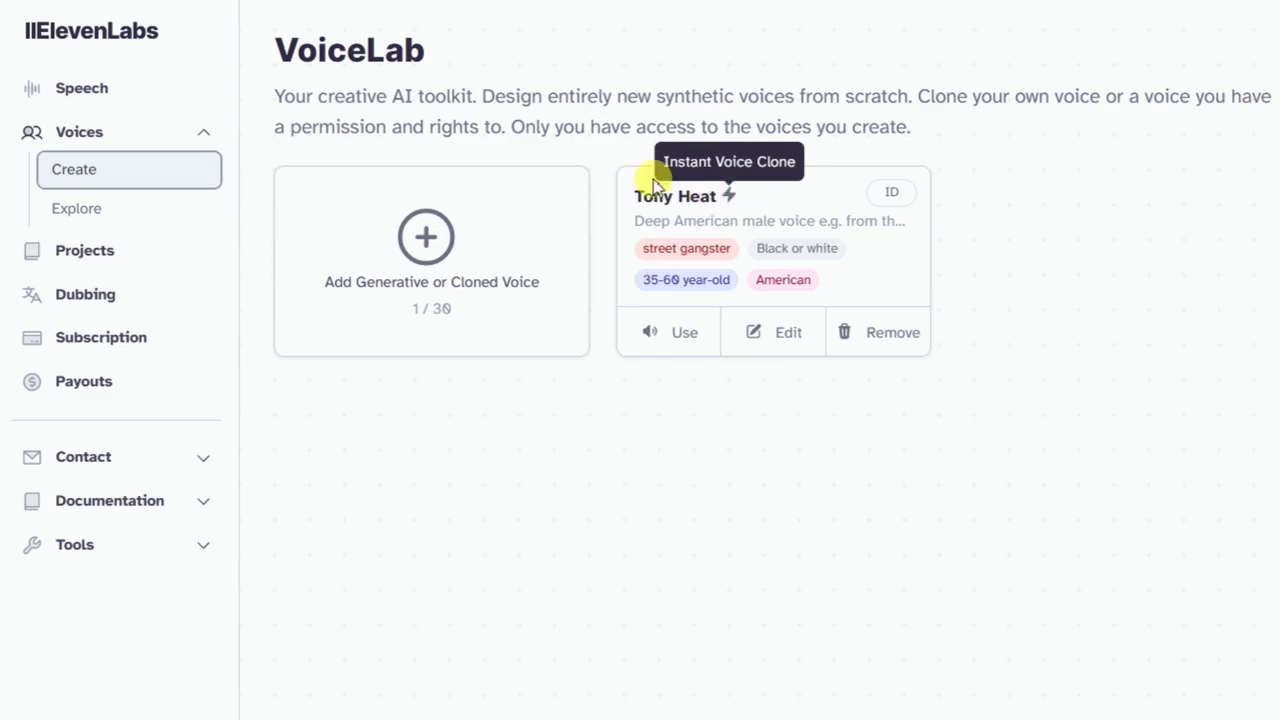
Step: Bring up the voice type choices and read the Professional Voice Cloning Creator+ requirement note
left_click(426, 236)
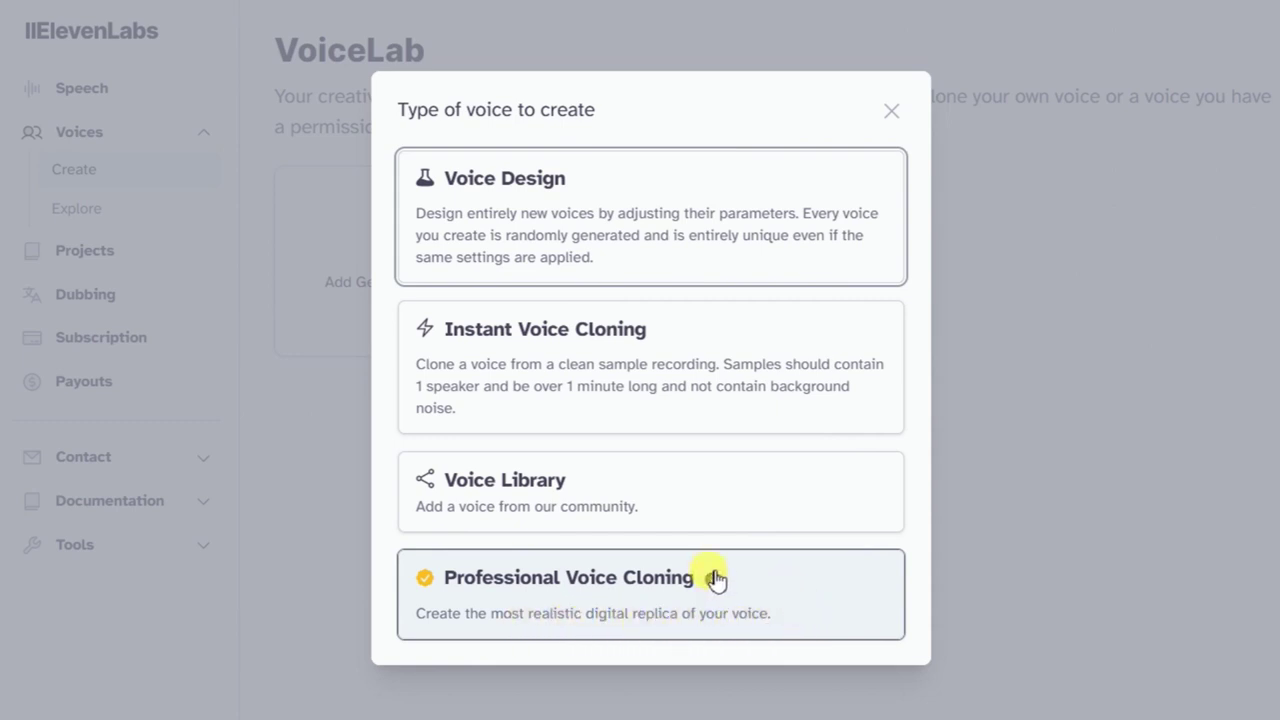
mouse_move(712, 579)
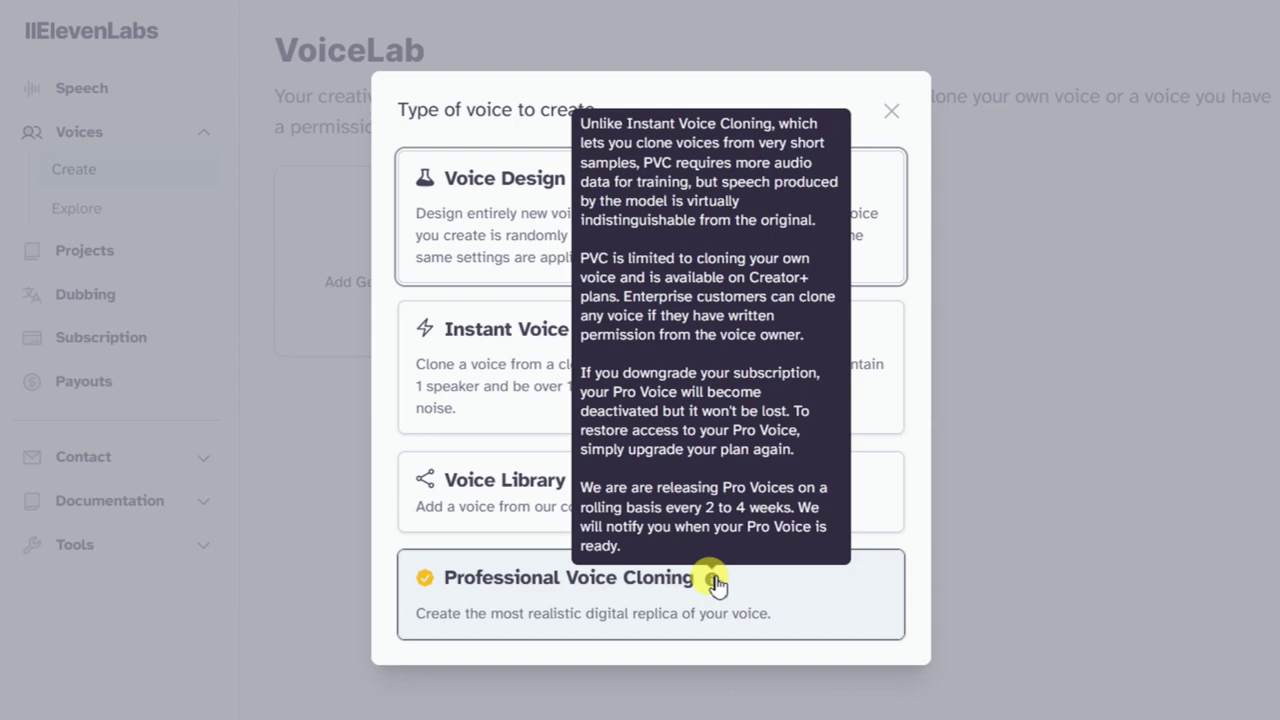
Step: Open Professional Voice Cloning and read its recording guidelines down to the consent checkbox
left_click(810, 603)
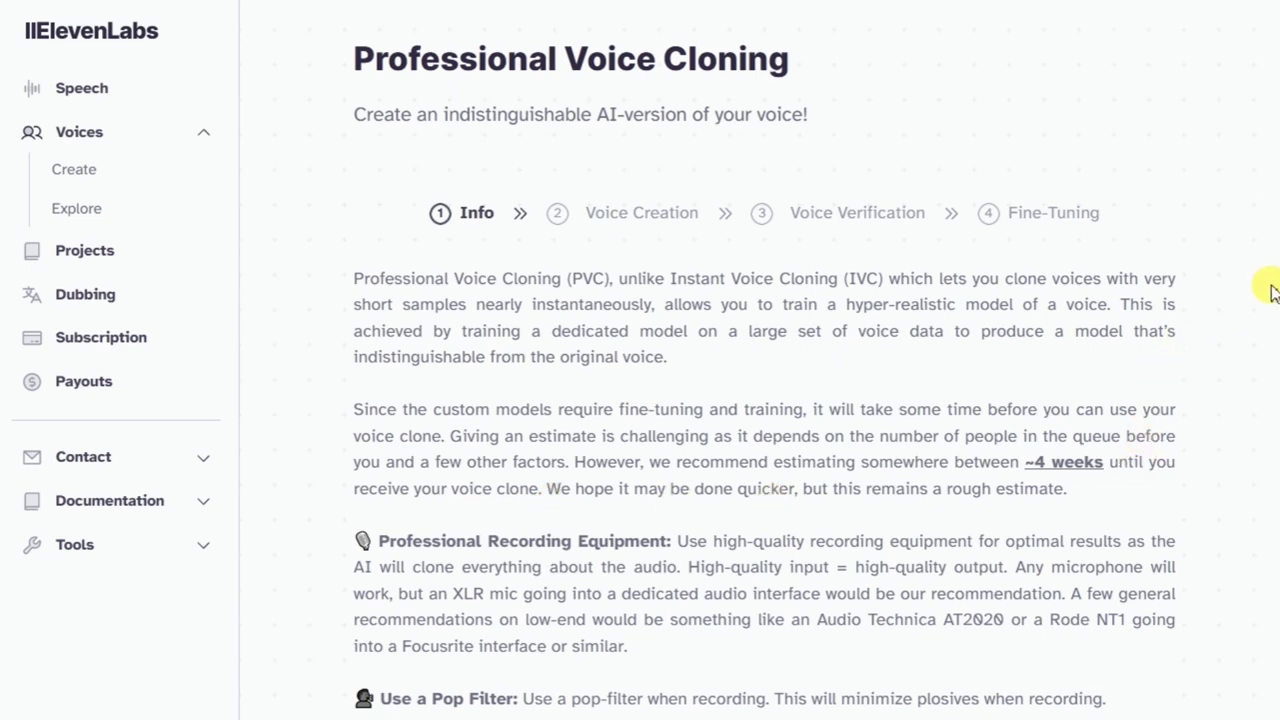
scroll(1246, 386, "down", 2)
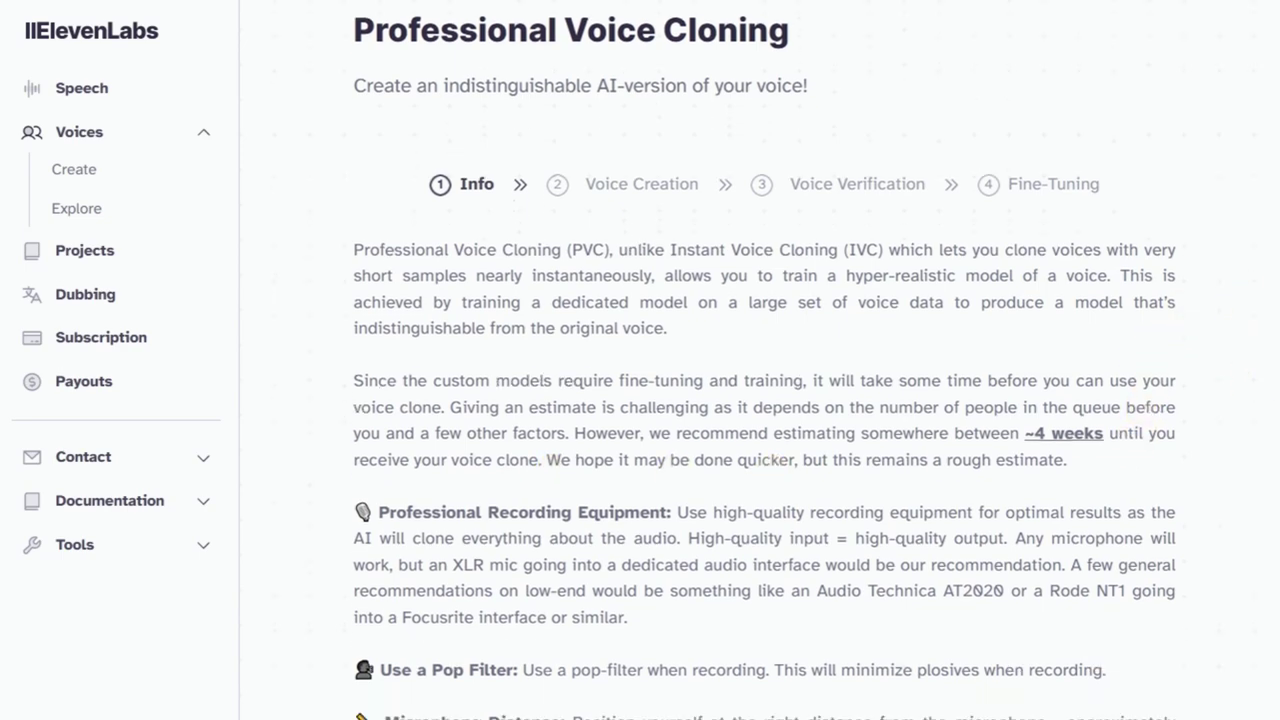
scroll(764, 400, "down", 5)
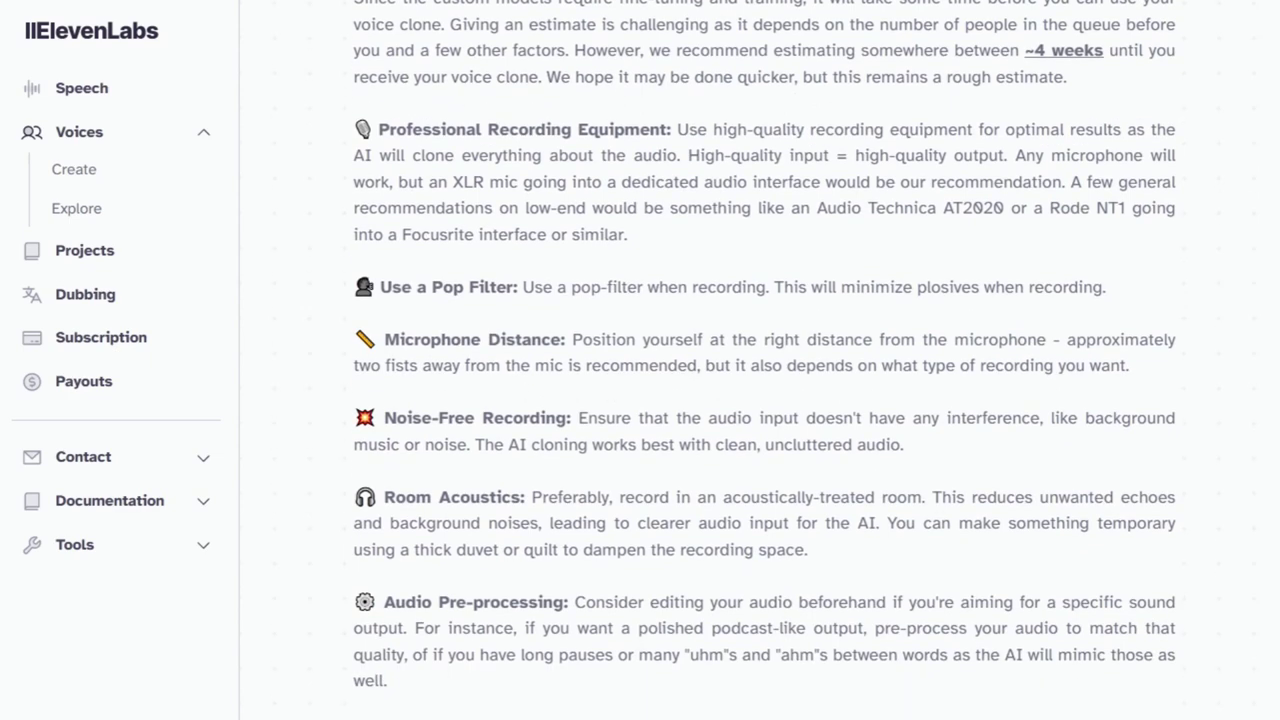
scroll(1276, 530, "down", 5)
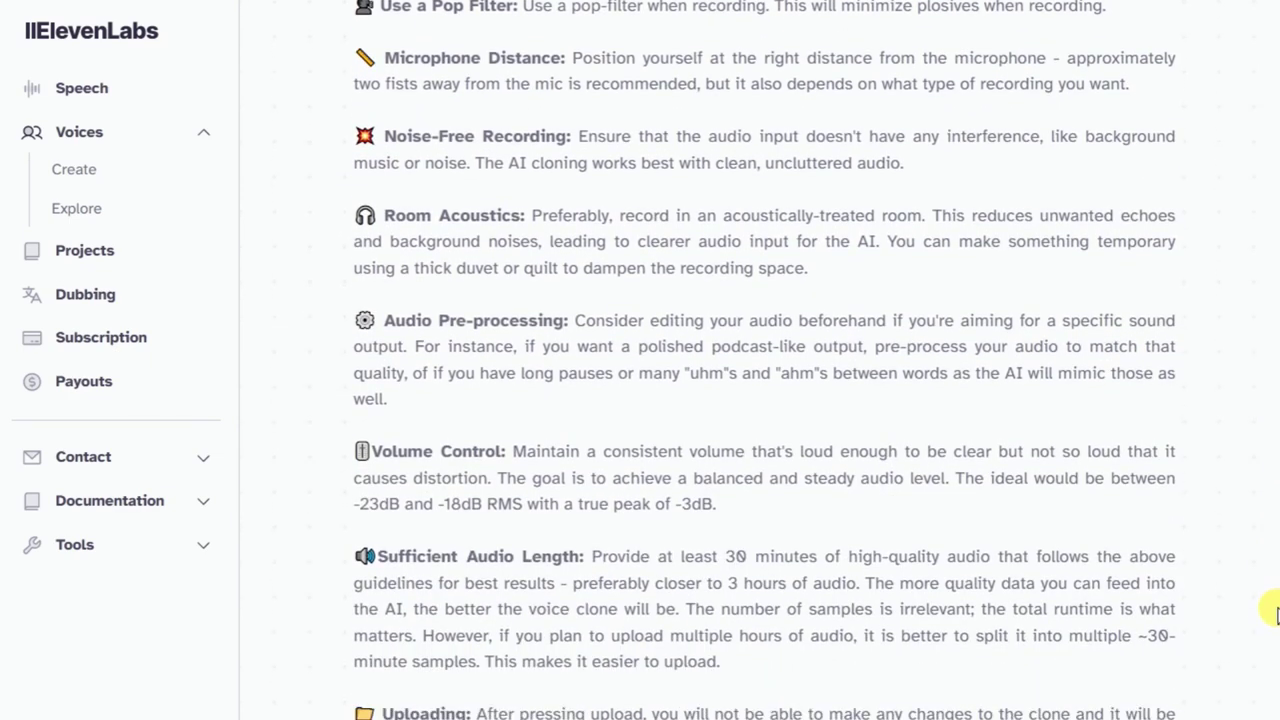
scroll(1270, 610, "down", 7)
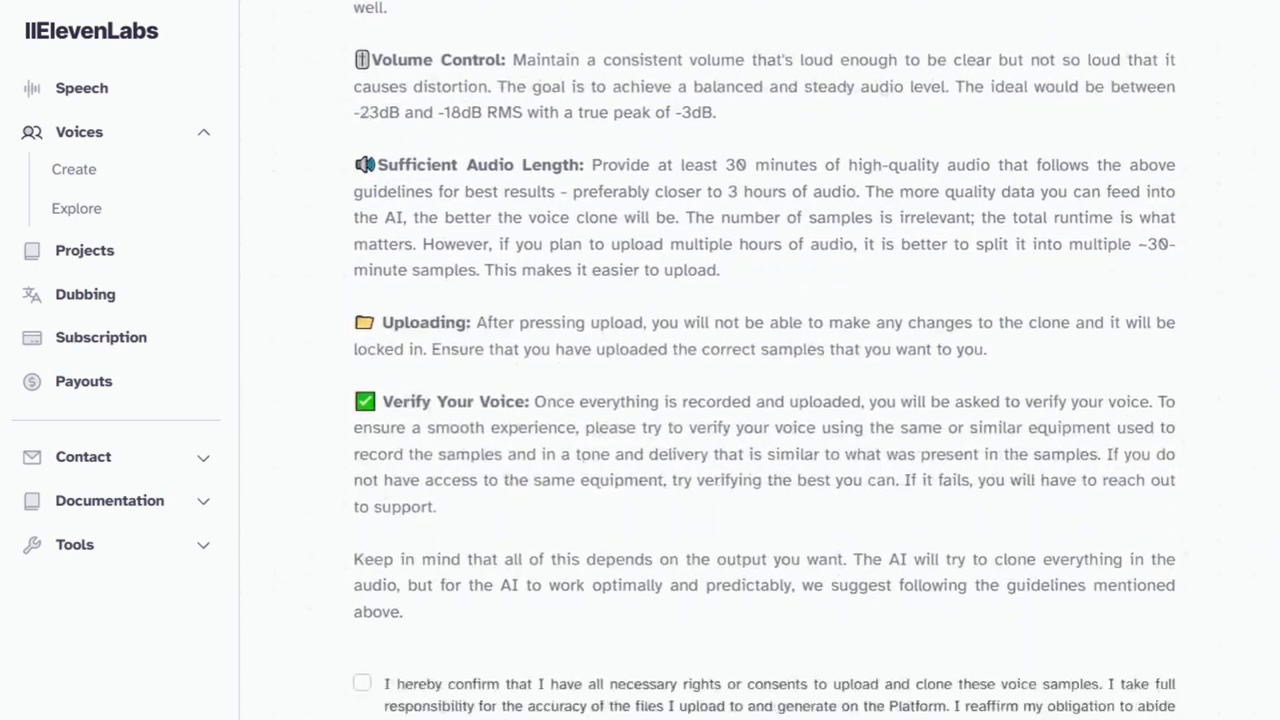
scroll(764, 369, "down", 1)
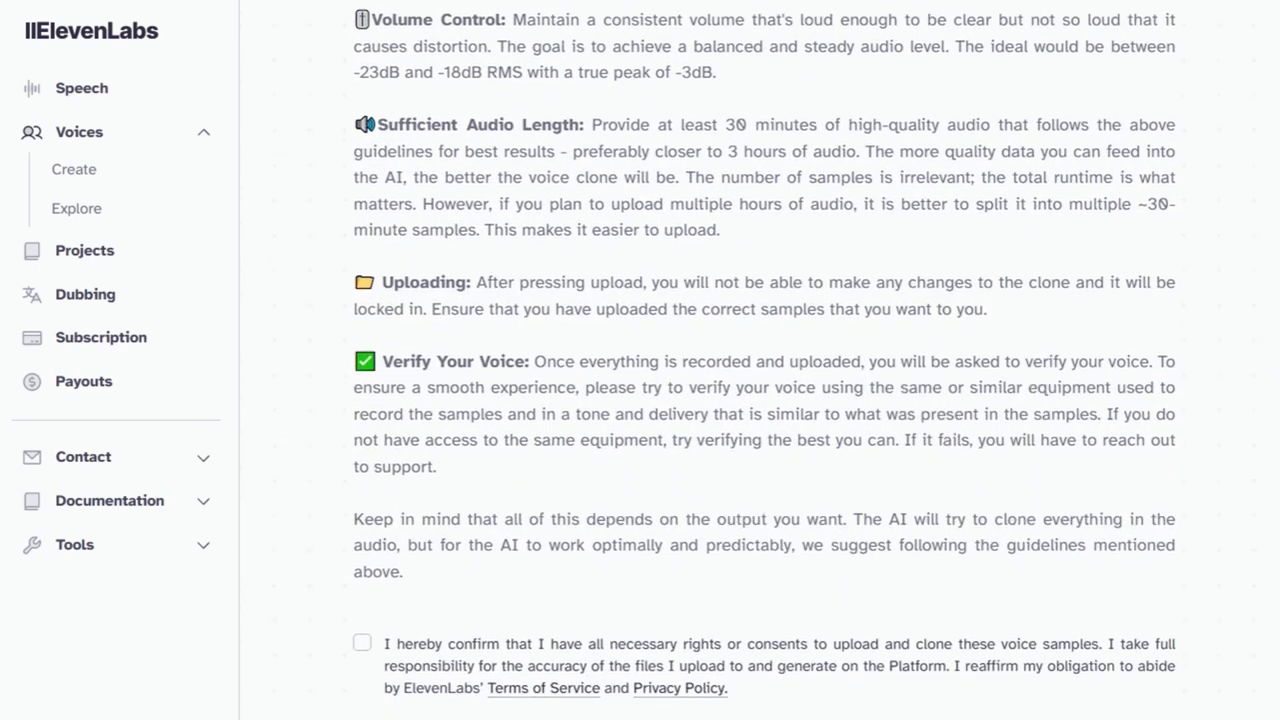
scroll(1214, 614, "up", 15)
Step: Compare the Free through Independent Publisher plan cards on the Subscription page, then return to the top
left_click(101, 337)
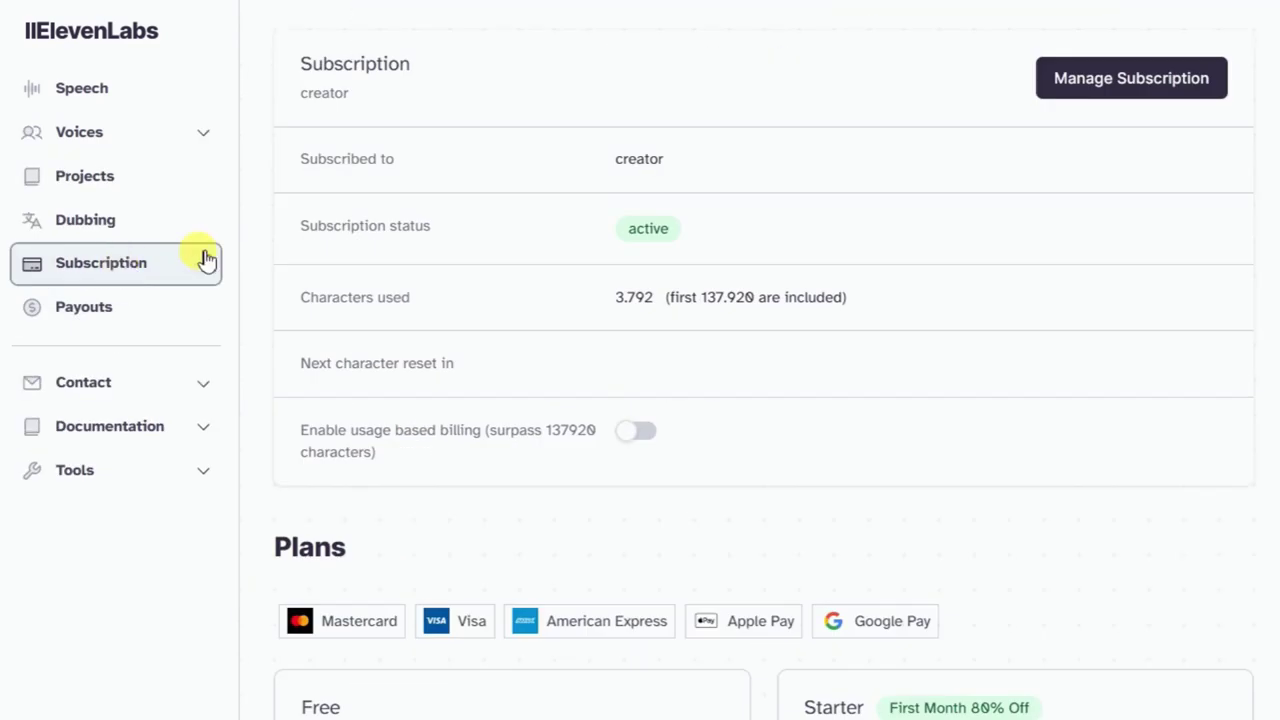
scroll(764, 360, "down", 8)
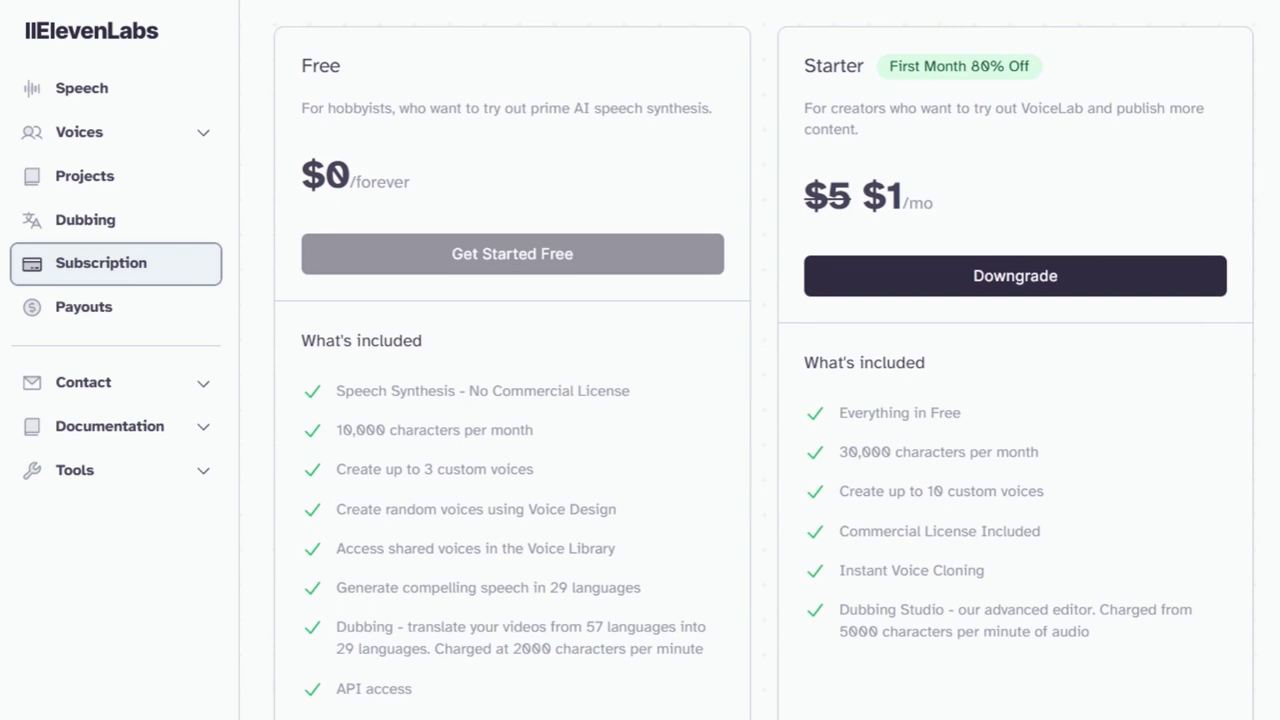
scroll(595, 262, "down", 8)
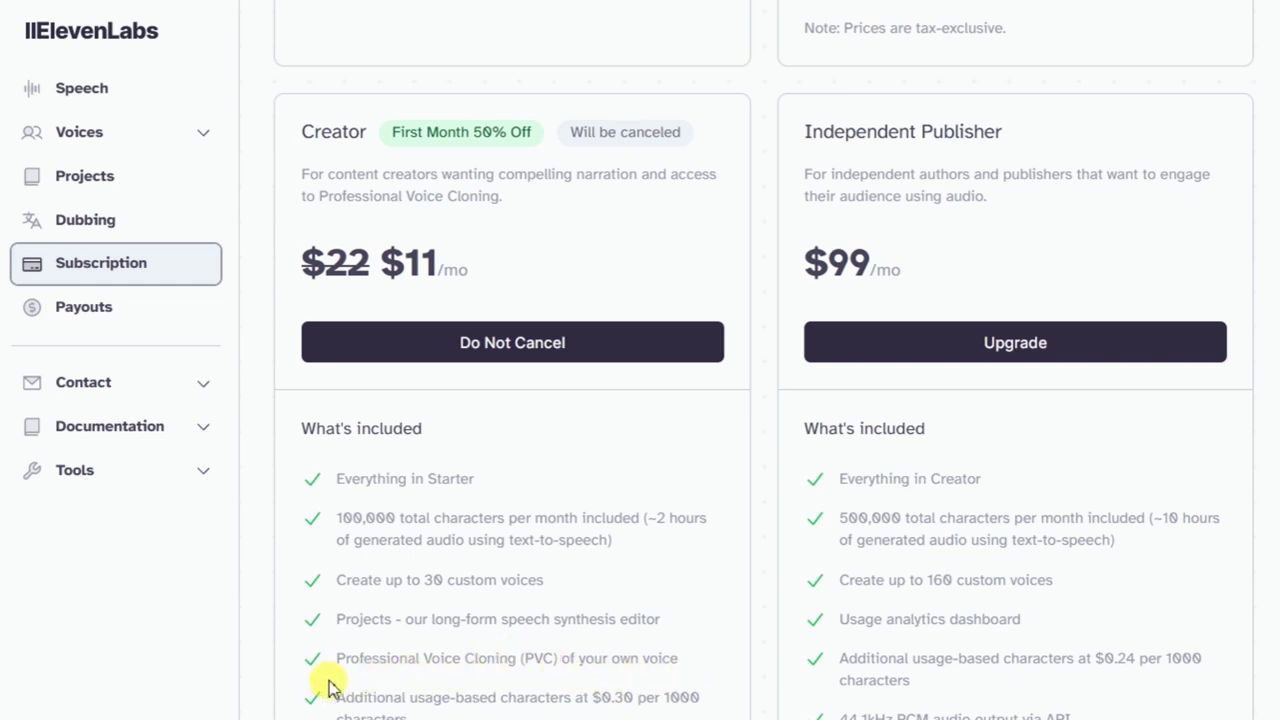
scroll(1083, 444, "down", 2)
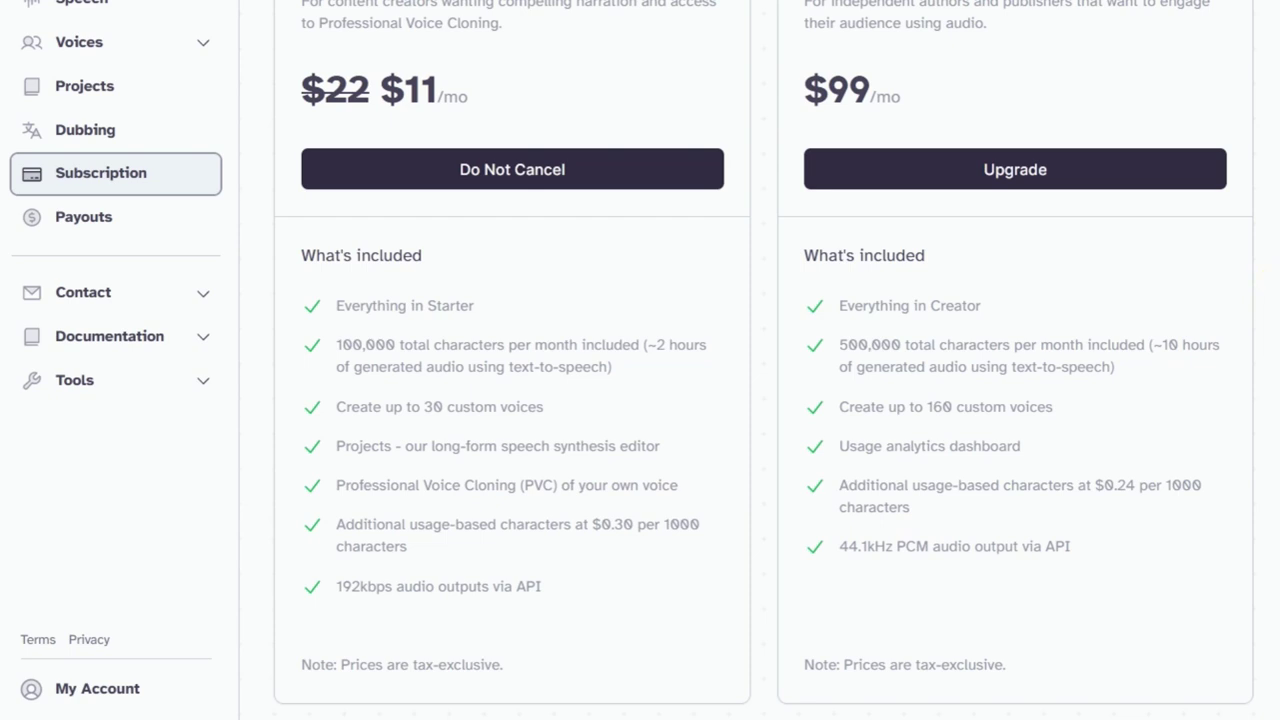
scroll(764, 360, "up", 7)
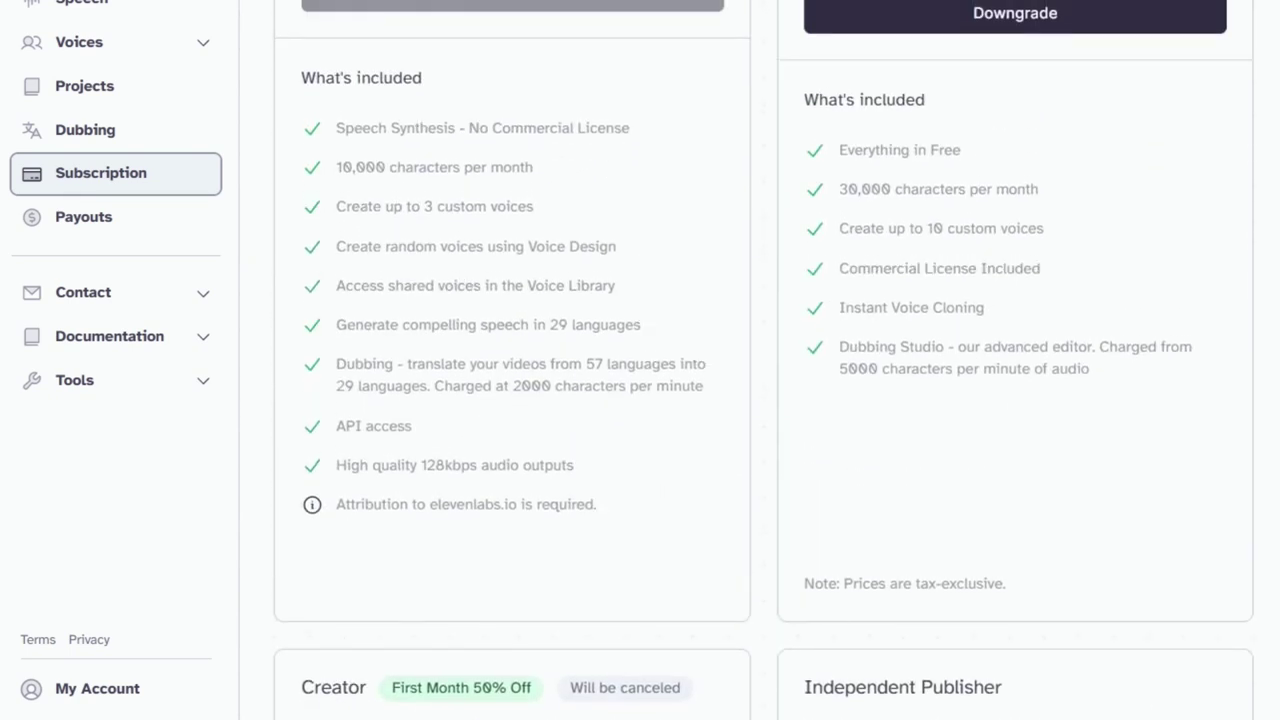
scroll(251, 71, "up", 10)
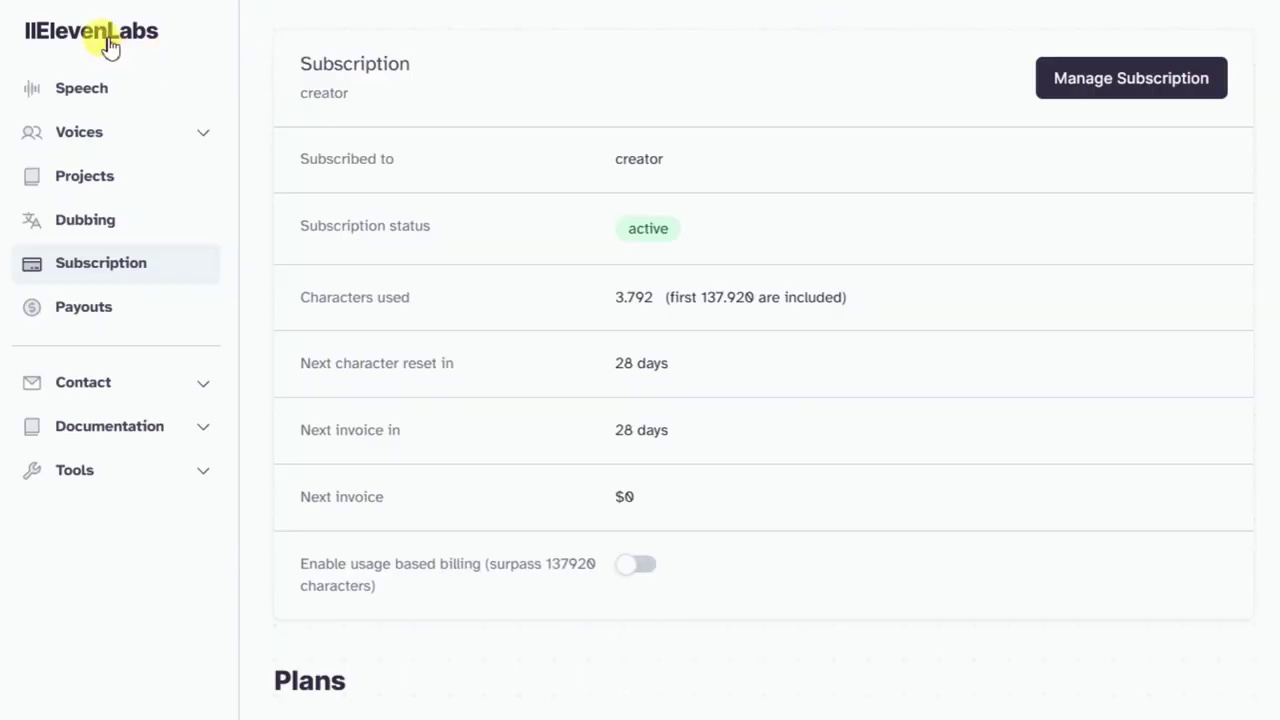
Step: From the home page, open Share & Earn's Creator Affiliate Program dialog with 22% commission
left_click(110, 47)
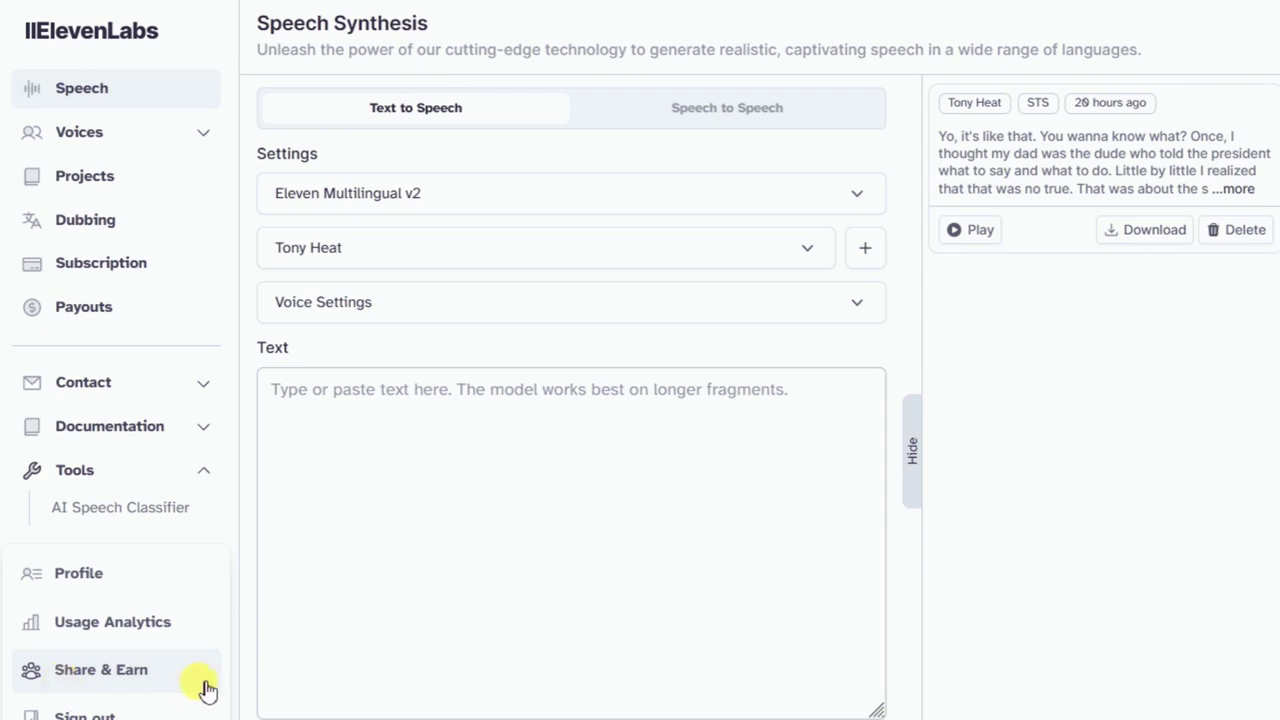
left_click(122, 680)
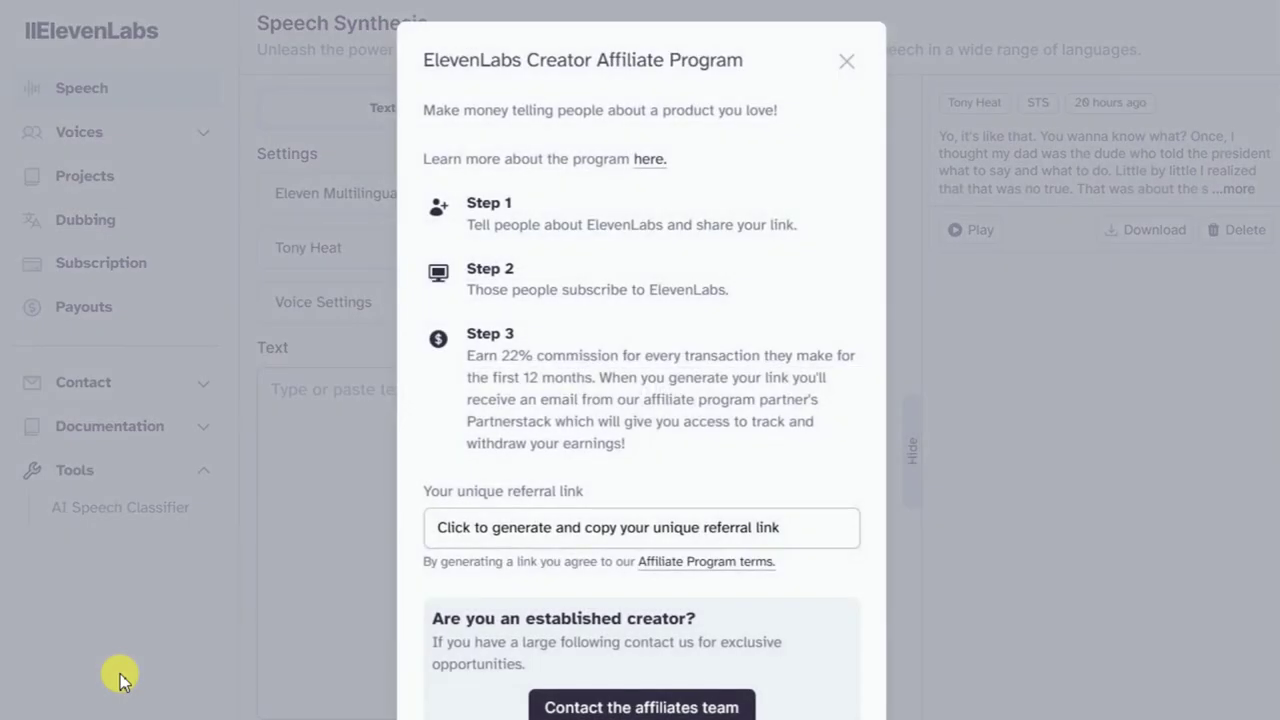